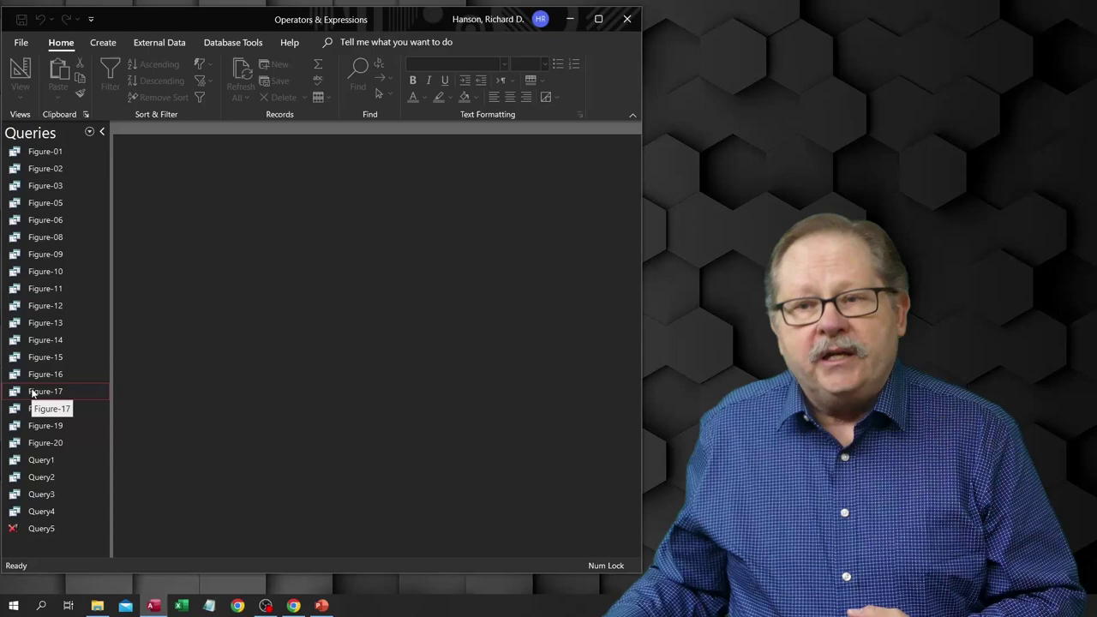
# Open the Figure-17 query, select its Description and Category columns, and switch to Design View.
pyautogui.doubleClick(33, 392)
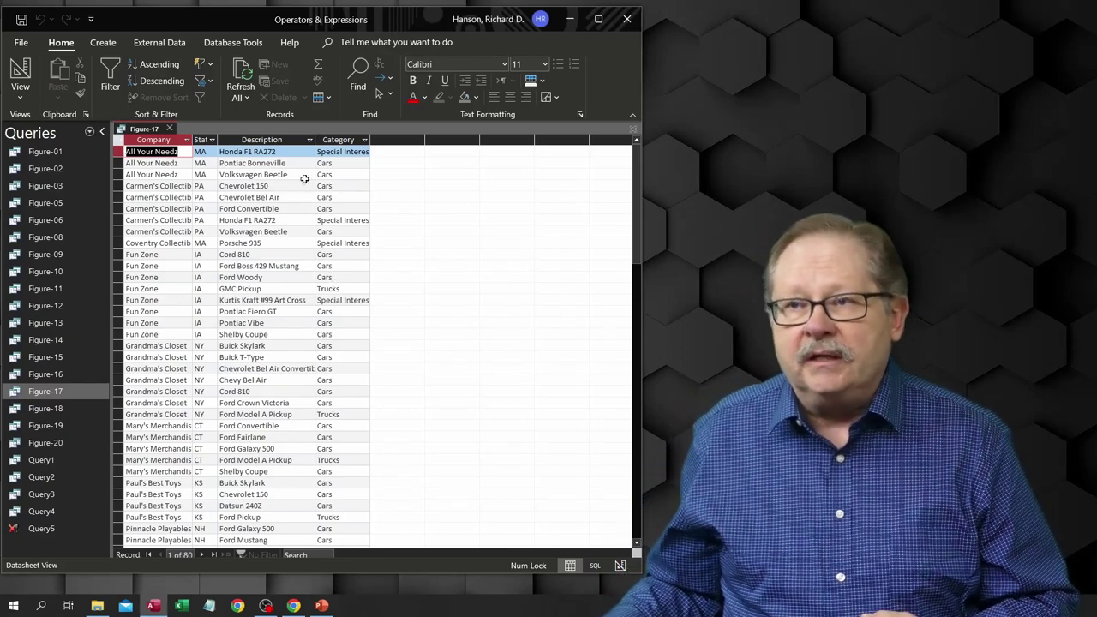
pyautogui.click(259, 140)
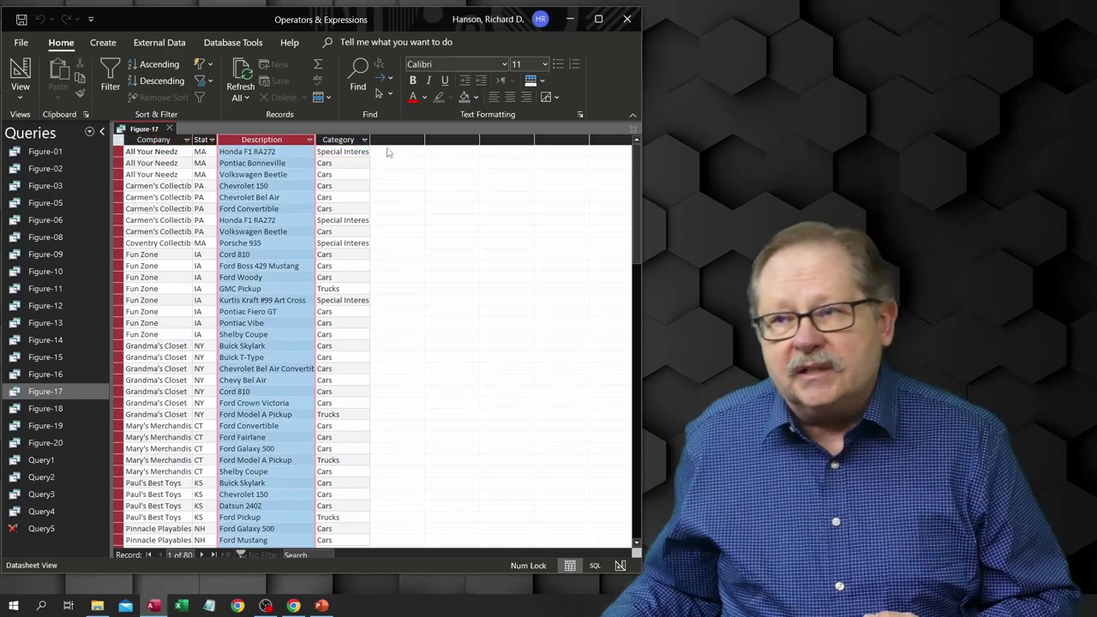
pyautogui.click(346, 141)
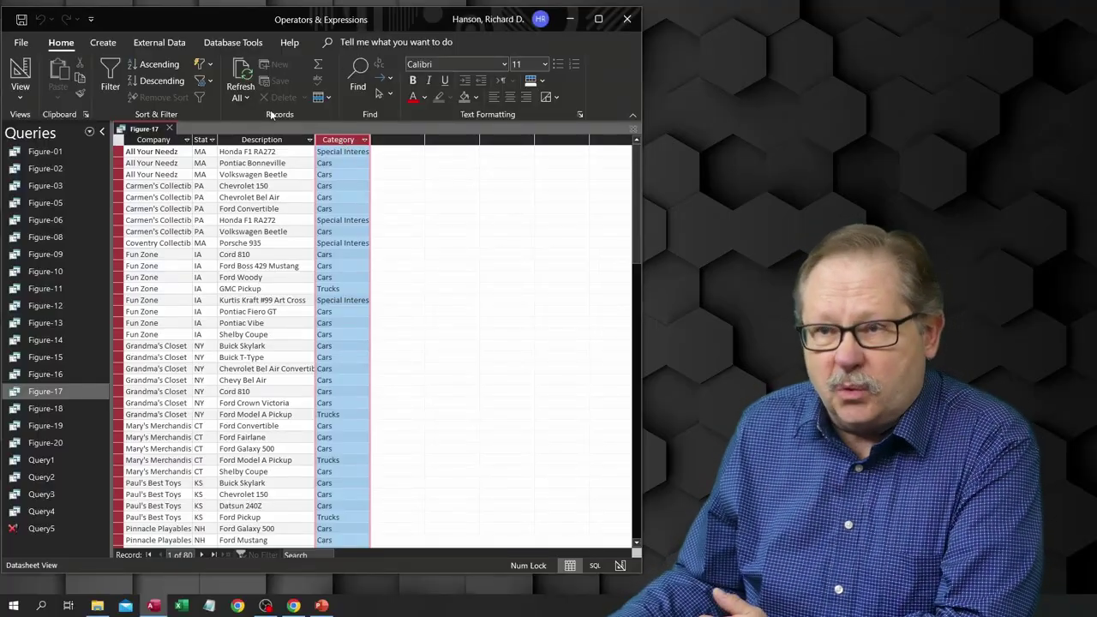
pyautogui.click(25, 73)
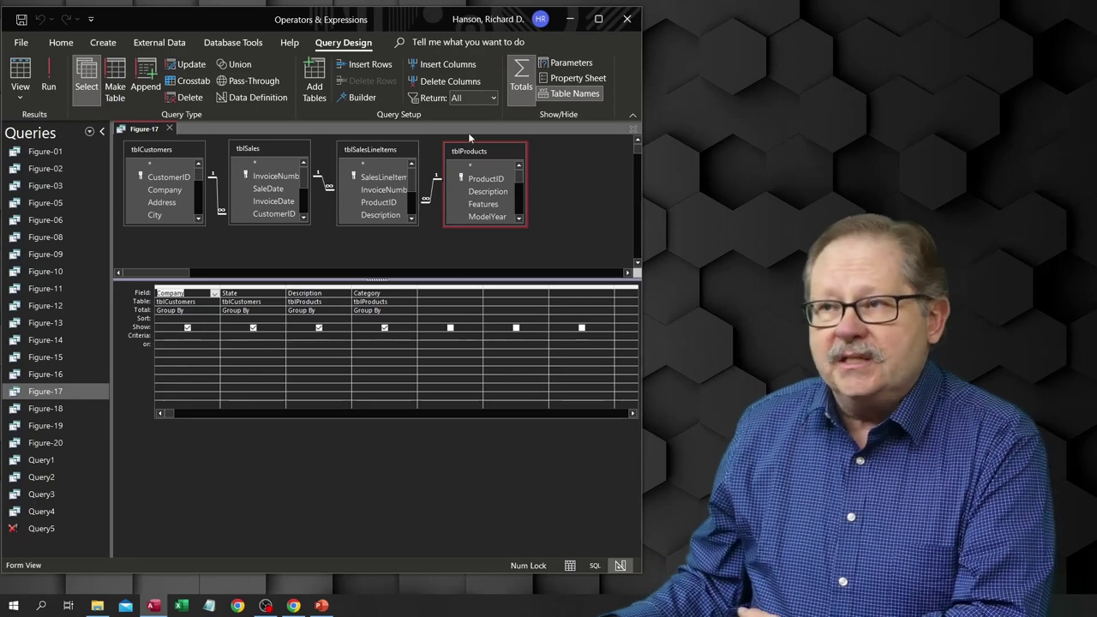
# Turn off Totals in Figure-17 and open the Relationships diagram from Database Tools.
pyautogui.click(521, 79)
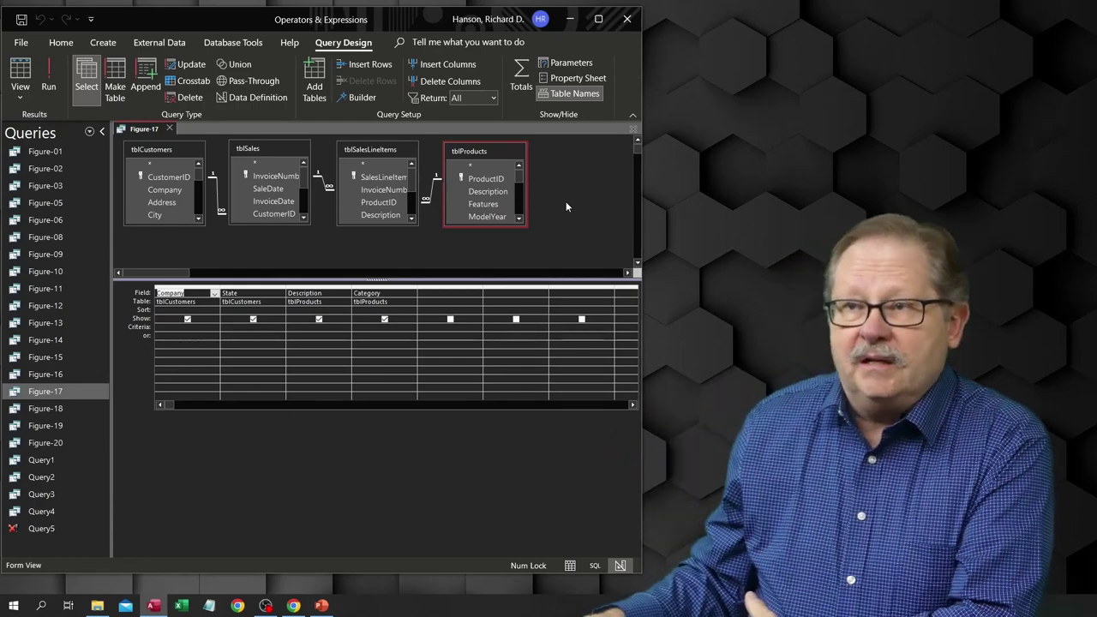
pyautogui.click(233, 42)
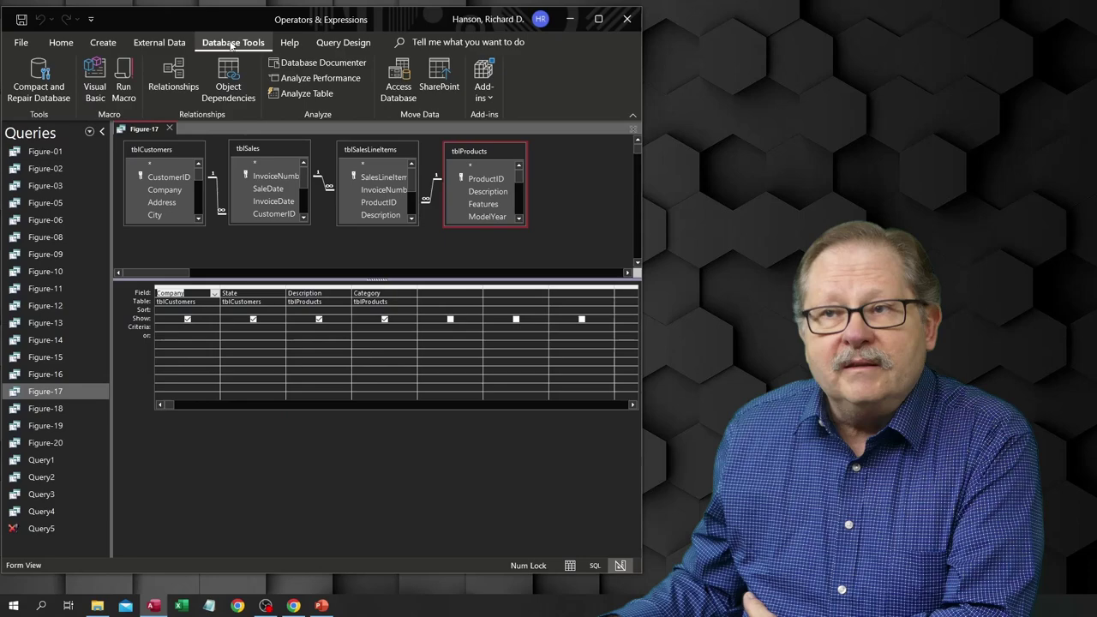
pyautogui.click(173, 79)
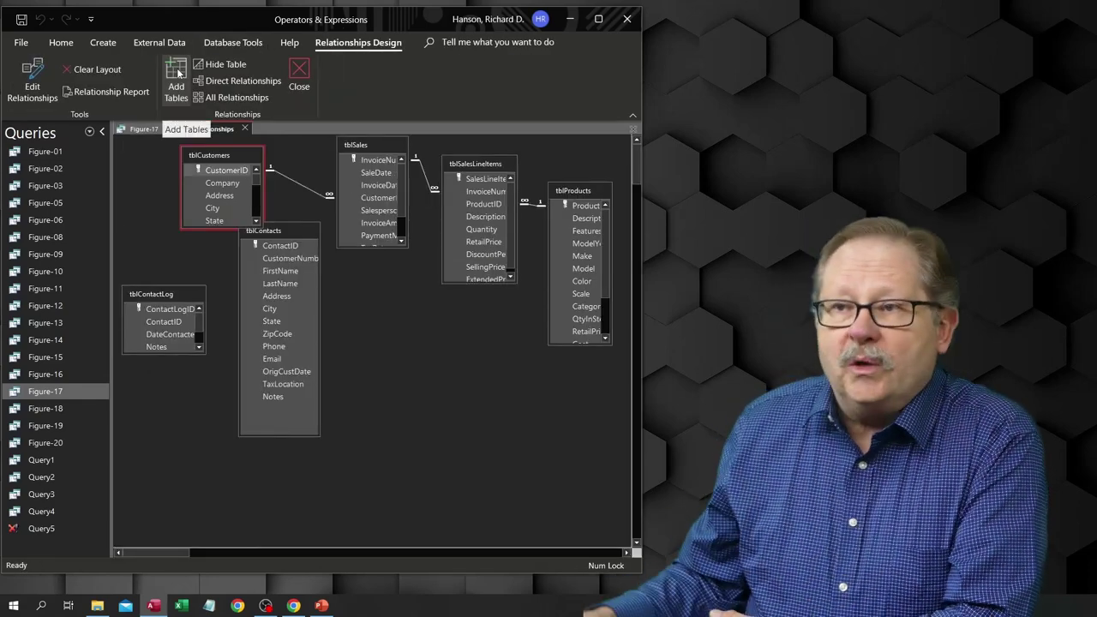
# Inspect the tblCustomers–tblSales relationship settings and cancel without changes.
pyautogui.doubleClick(299, 182)
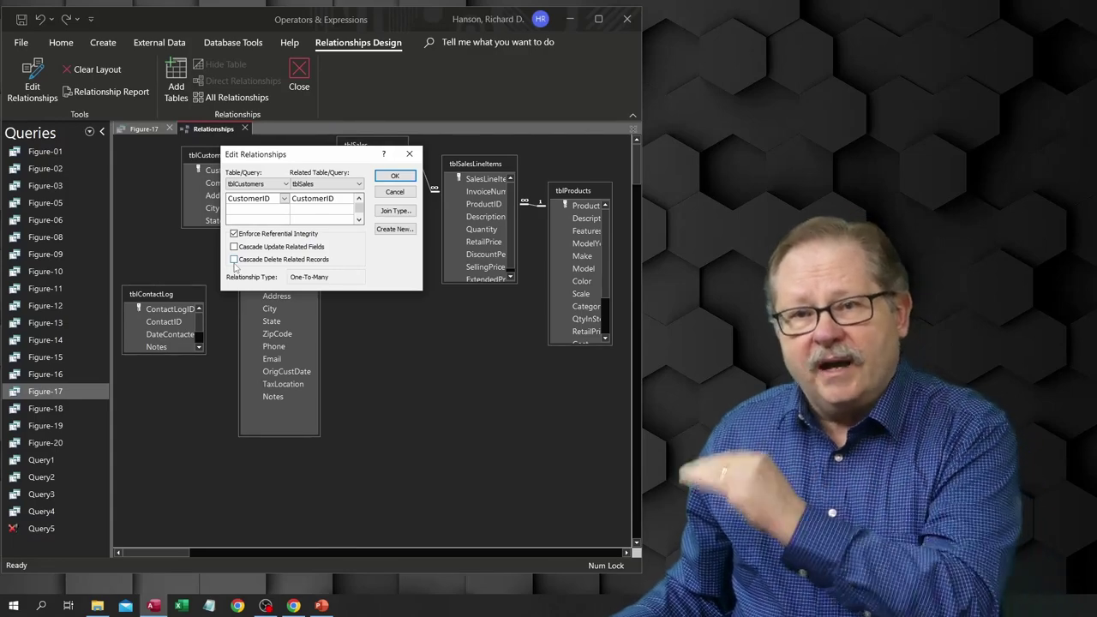
pyautogui.click(401, 194)
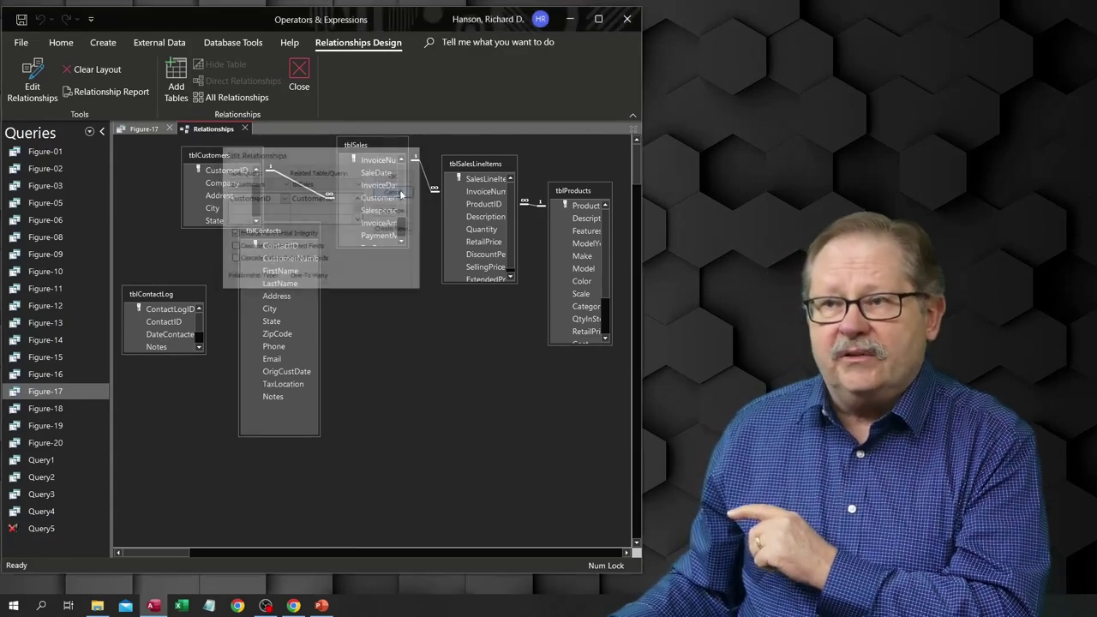
# Autofit the Company and State columns and delete the Your Favorite Things Pontiac Vibe record.
pyautogui.click(144, 129)
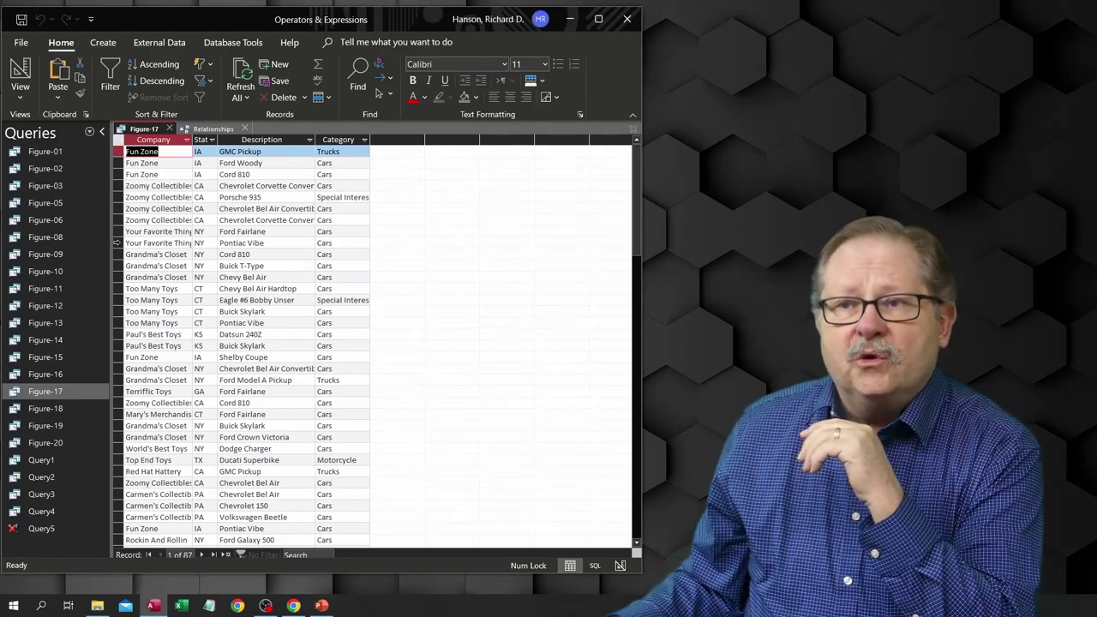
pyautogui.click(117, 242)
pyautogui.doubleClick(192, 139)
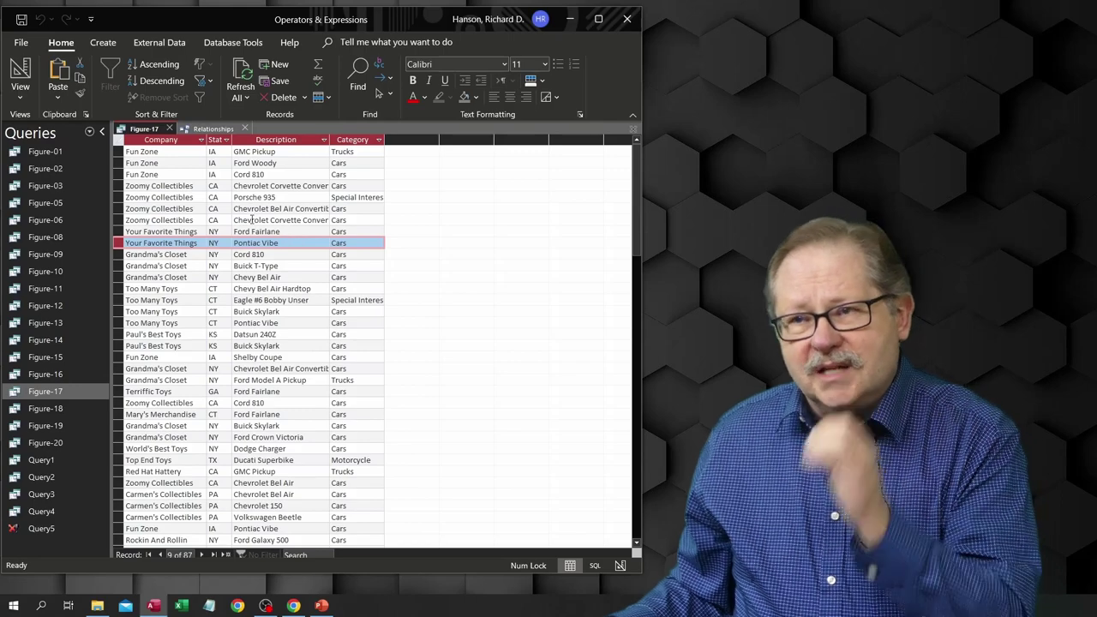
pyautogui.doubleClick(233, 139)
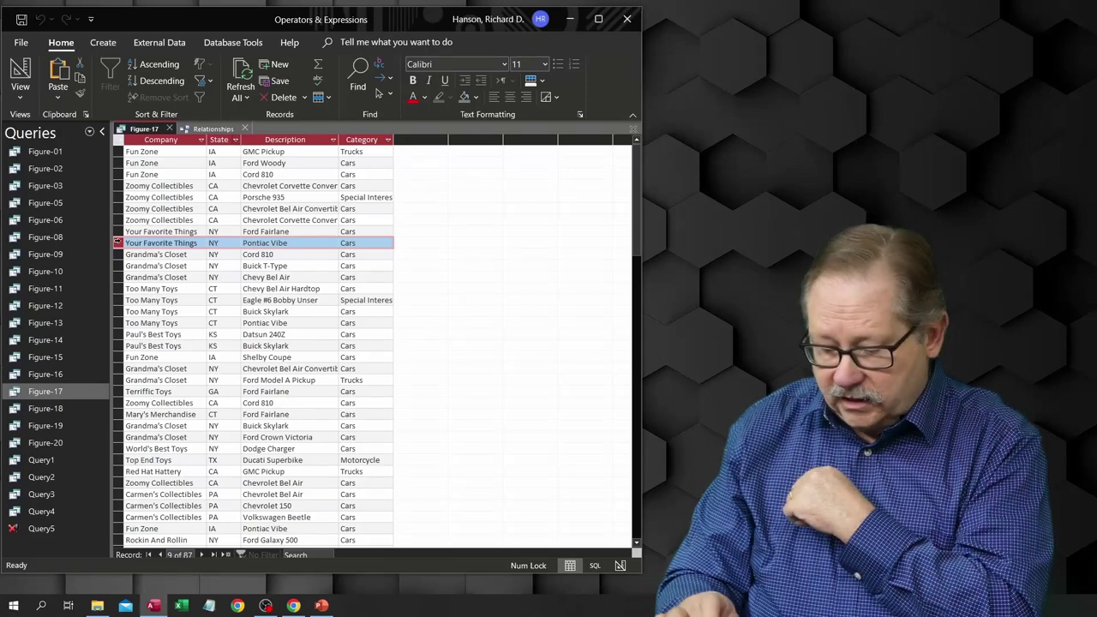
pyautogui.press('Delete')
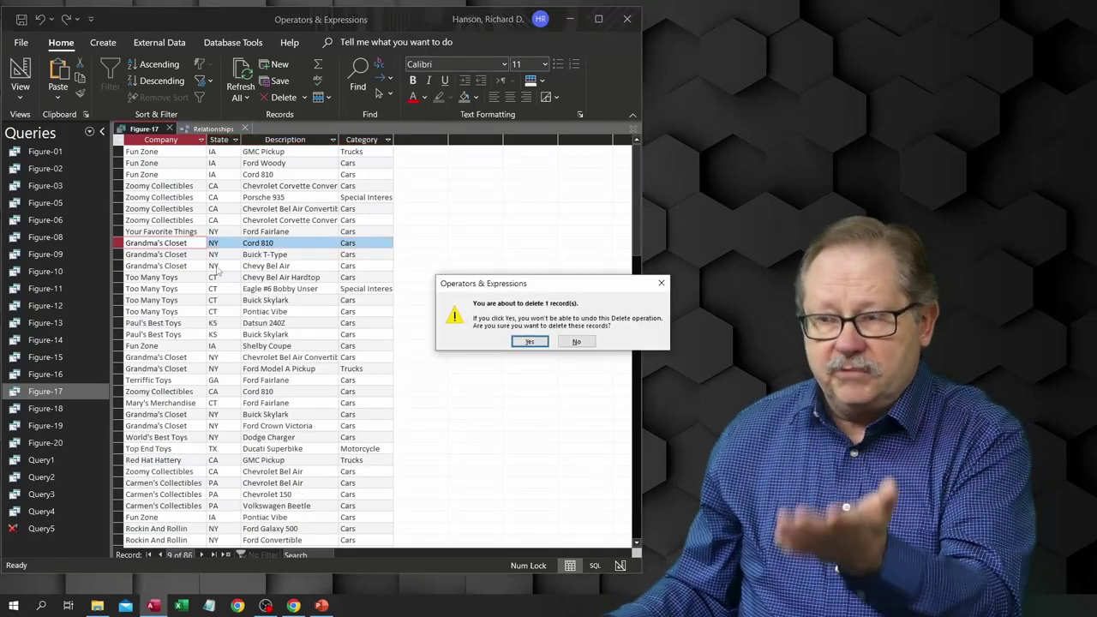
pyautogui.click(532, 344)
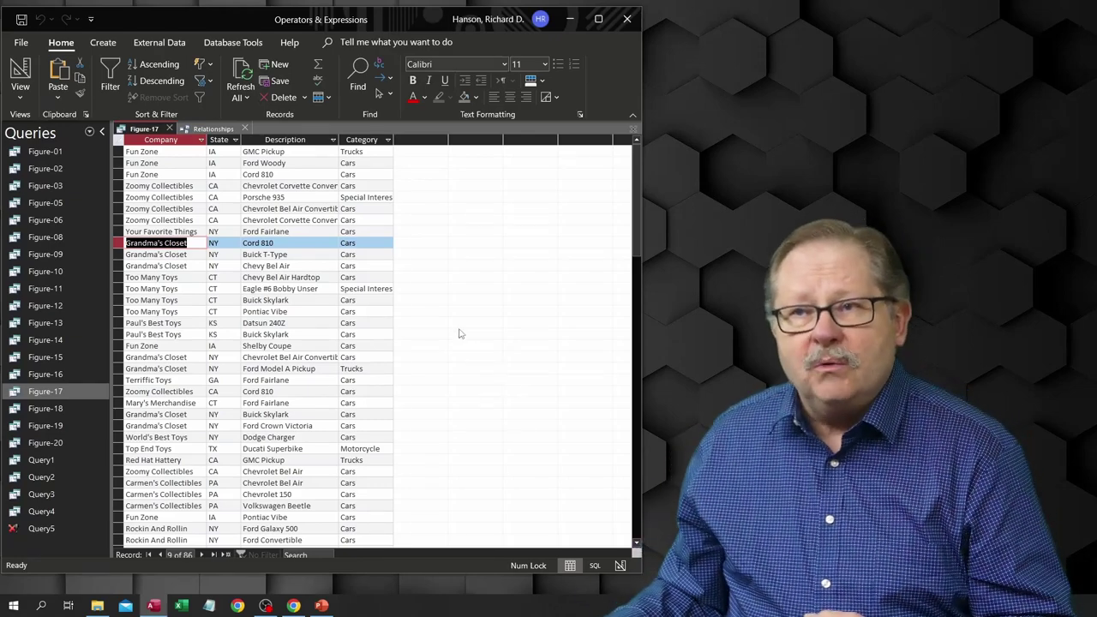
# Turn Totals back on in Figure-17's design and view the 79 grouped records.
pyautogui.click(19, 72)
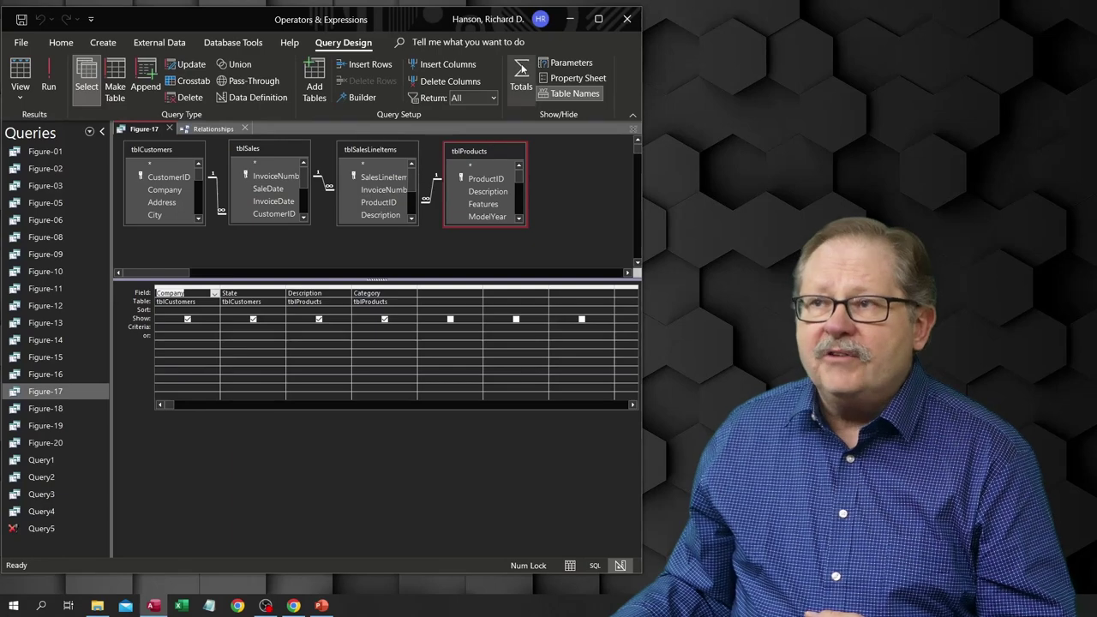
pyautogui.click(521, 77)
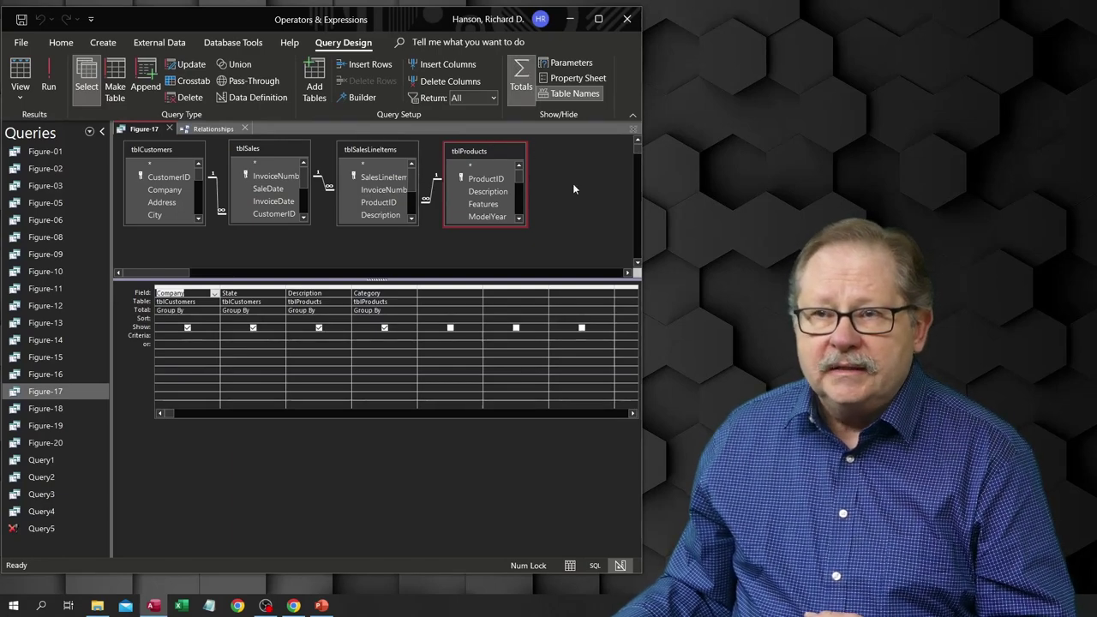
pyautogui.click(524, 74)
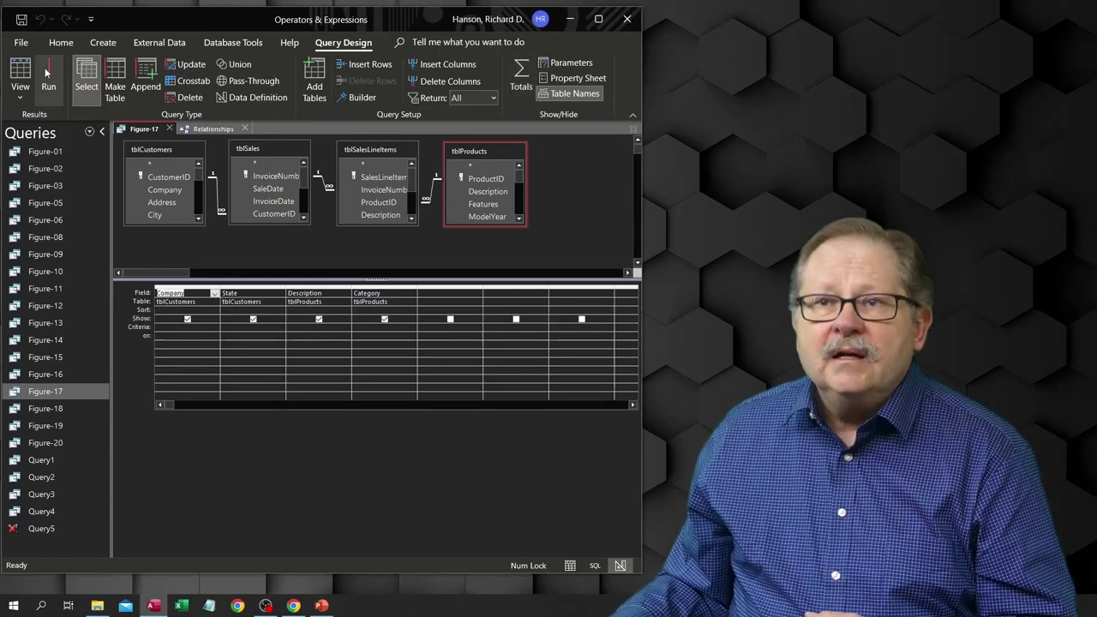
pyautogui.click(19, 72)
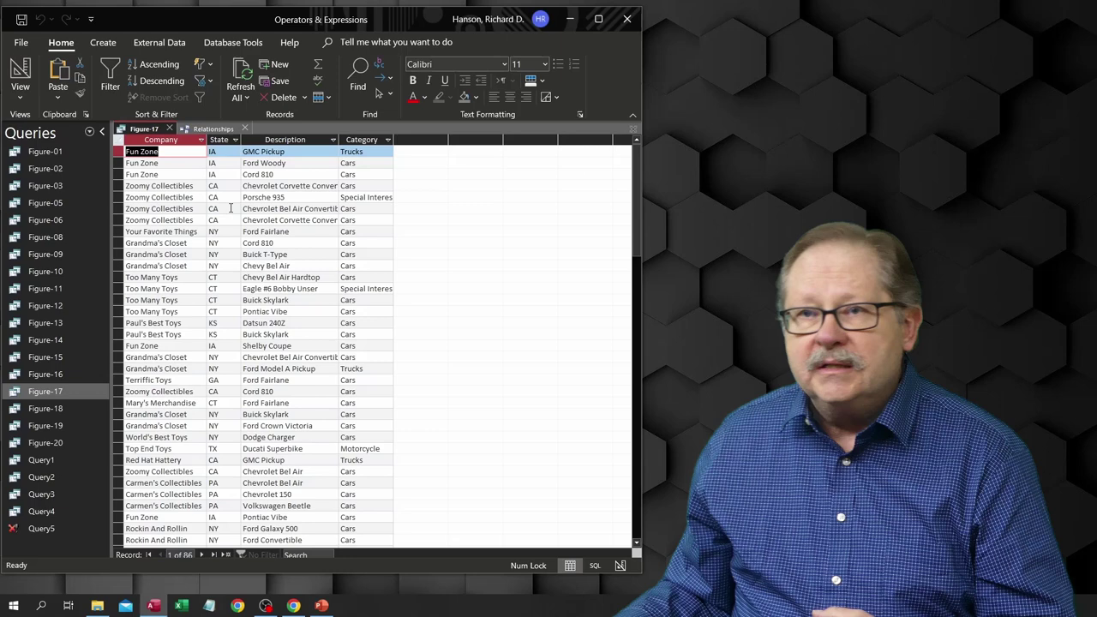
pyautogui.click(20, 72)
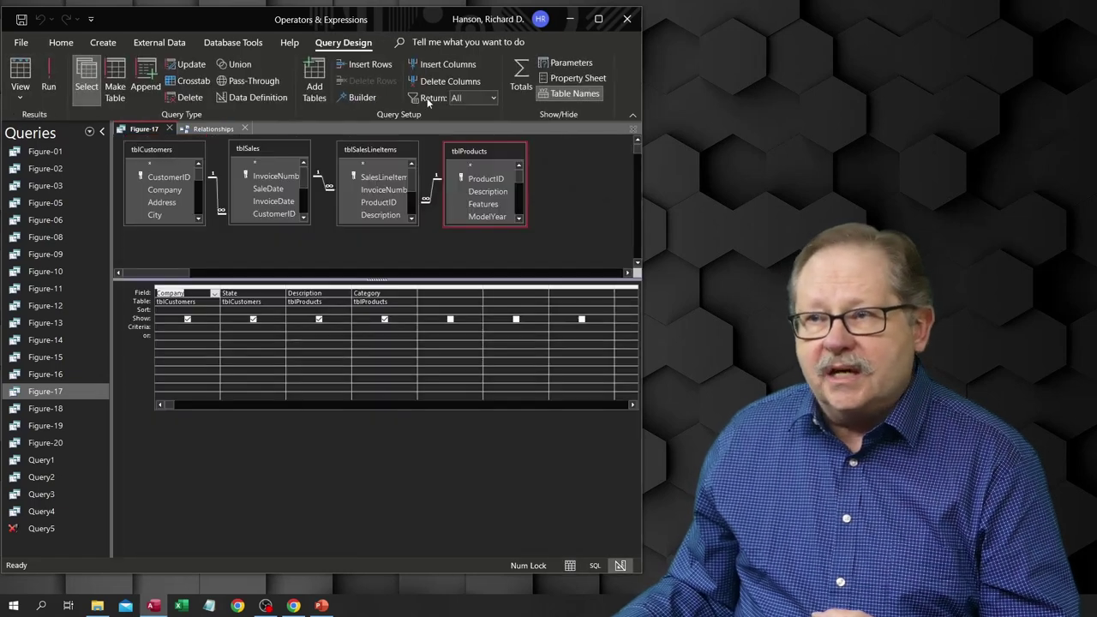
pyautogui.click(517, 74)
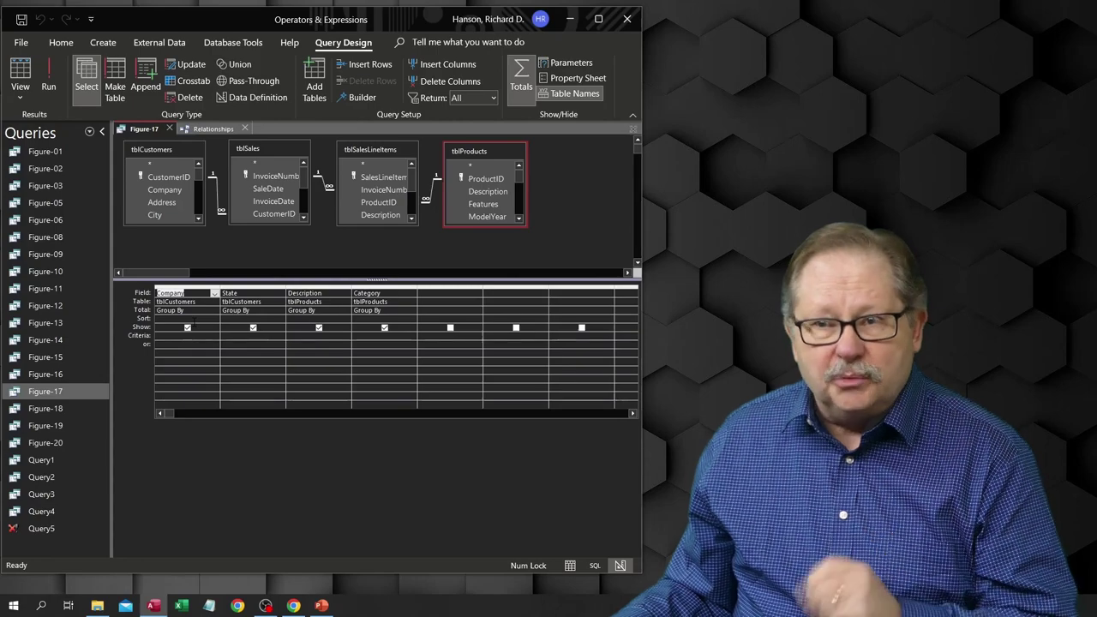
pyautogui.click(20, 76)
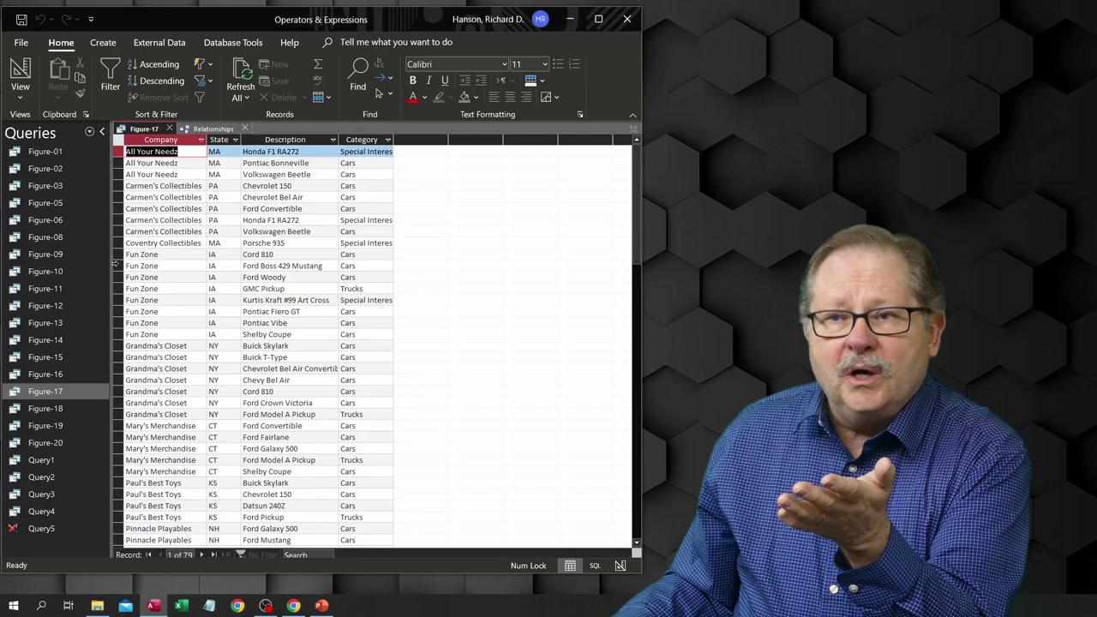
# Try deleting the Fun Zone Ford Boss 429 Mustang row from the read-only grouped datasheet.
pyautogui.click(116, 266)
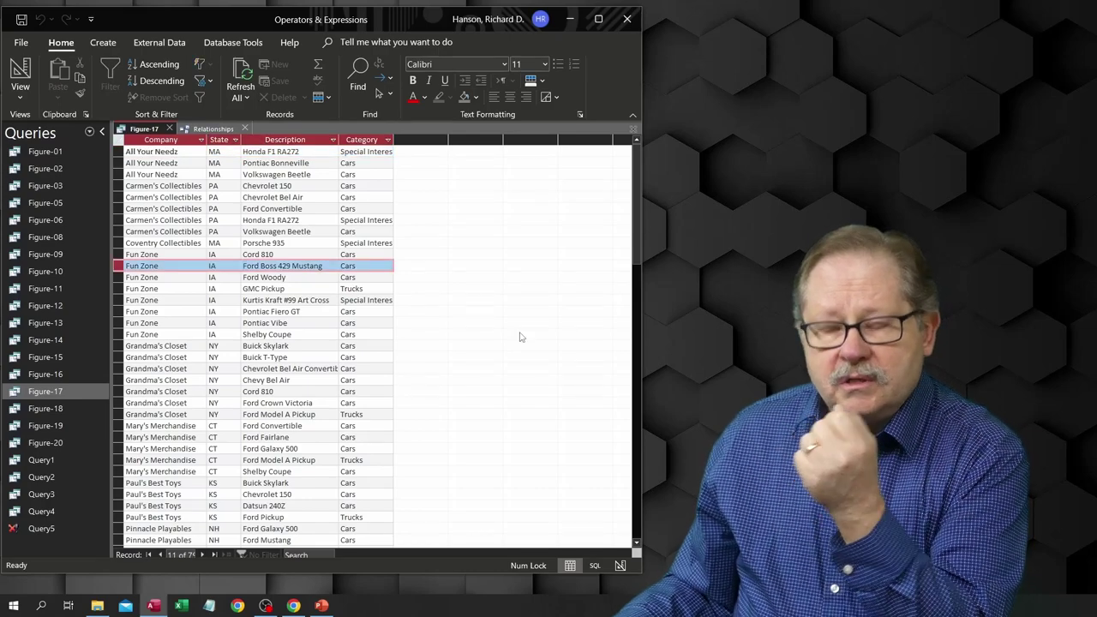
pyautogui.press('Delete')
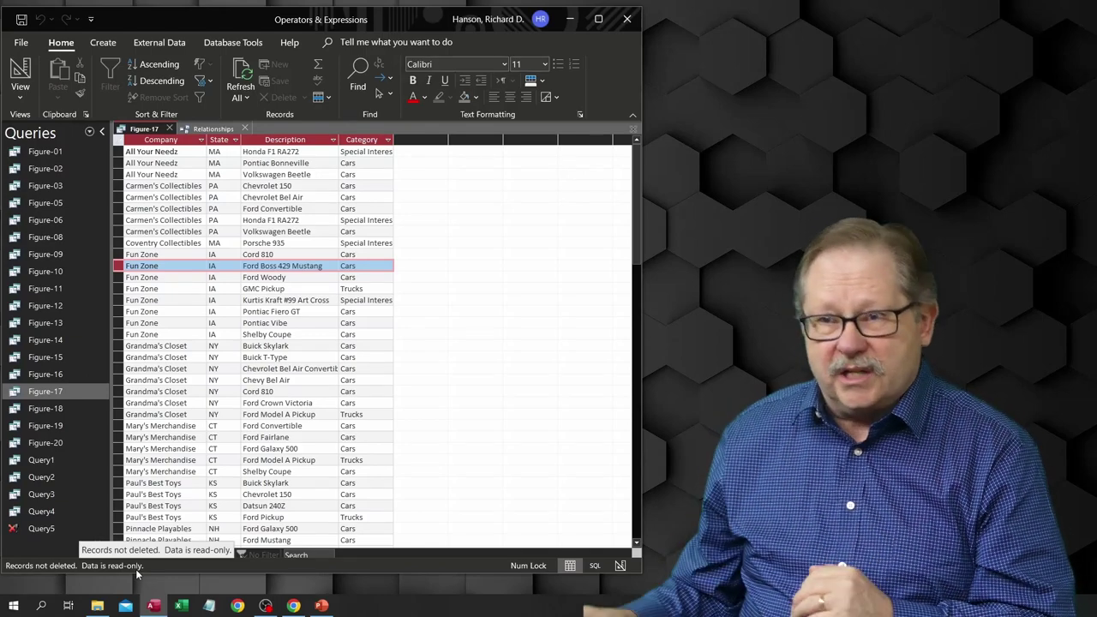
# Remove Totals from Figure-17, save and close it, then open Query5 in Design View.
pyautogui.click(20, 76)
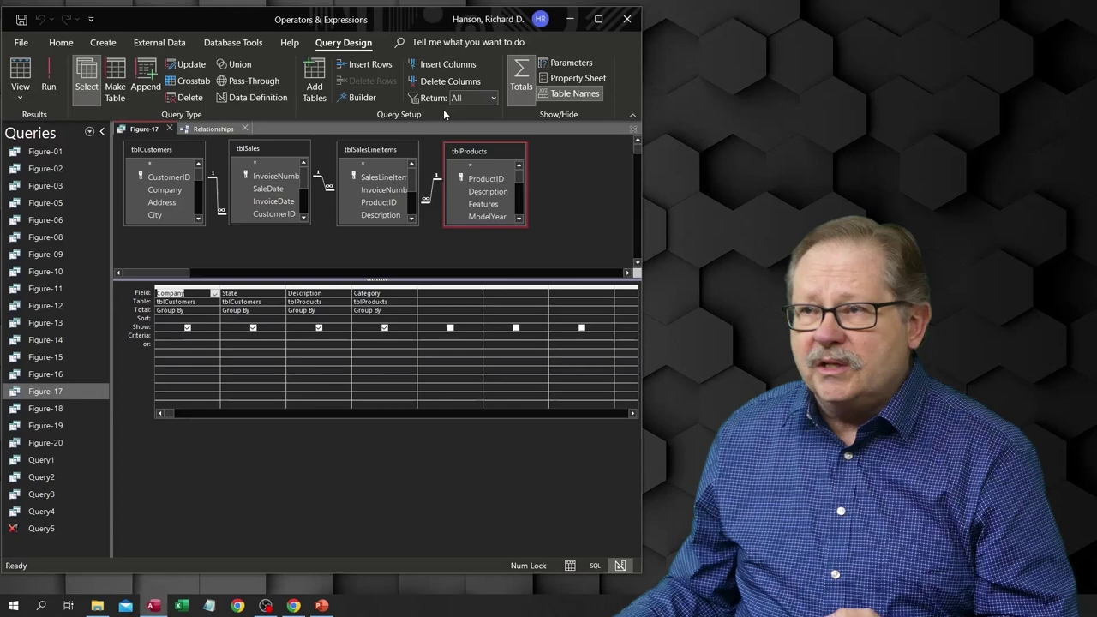
pyautogui.click(521, 79)
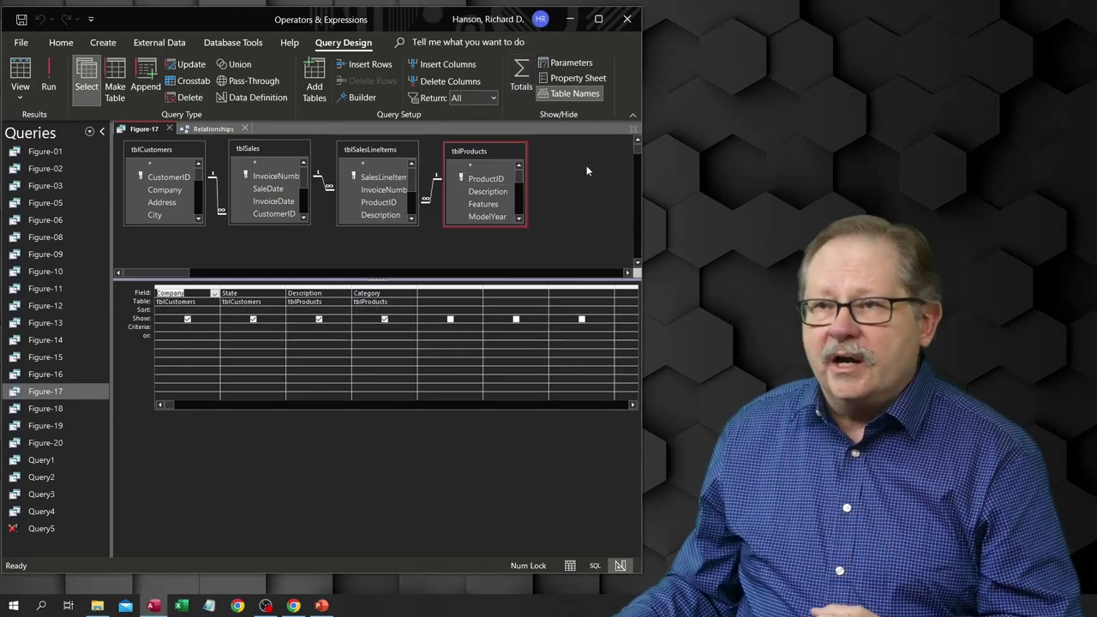
pyautogui.click(169, 129)
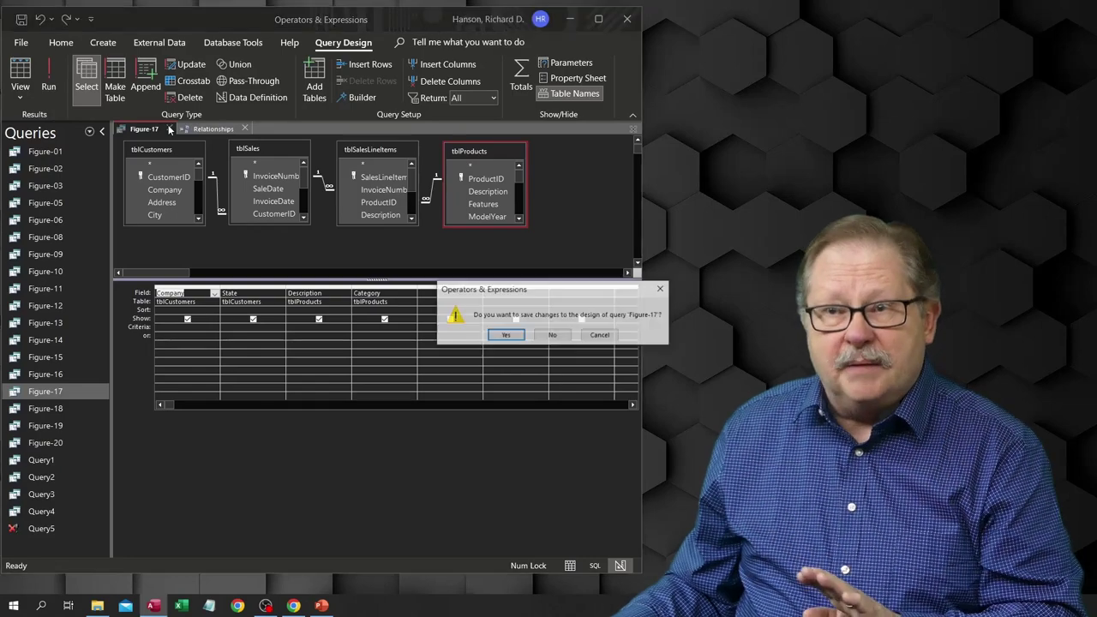
pyautogui.click(494, 335)
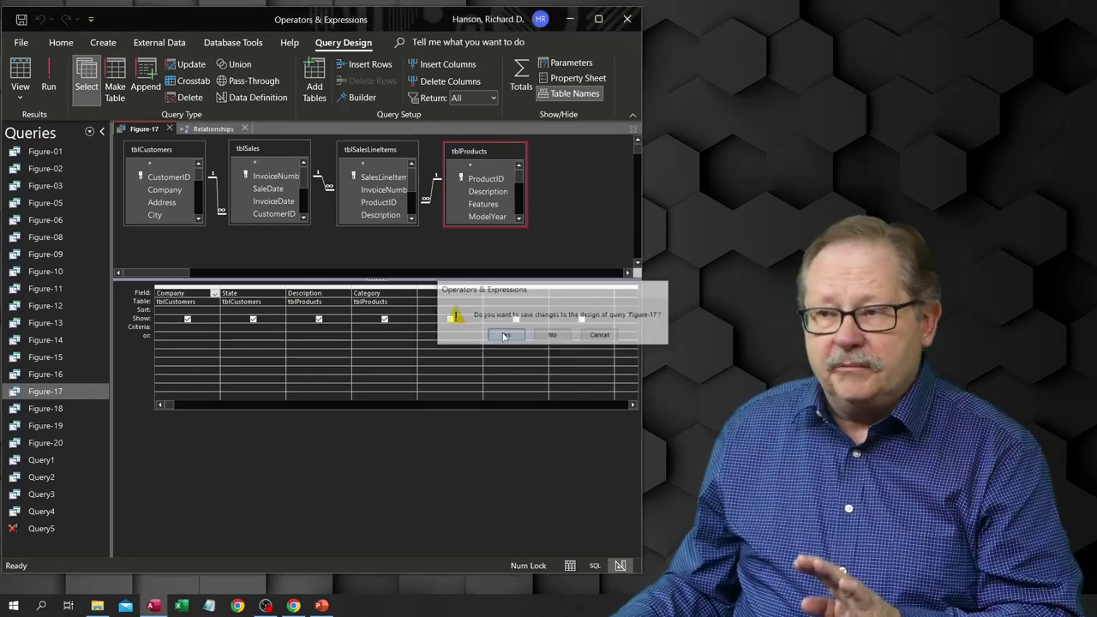
pyautogui.rightClick(34, 530)
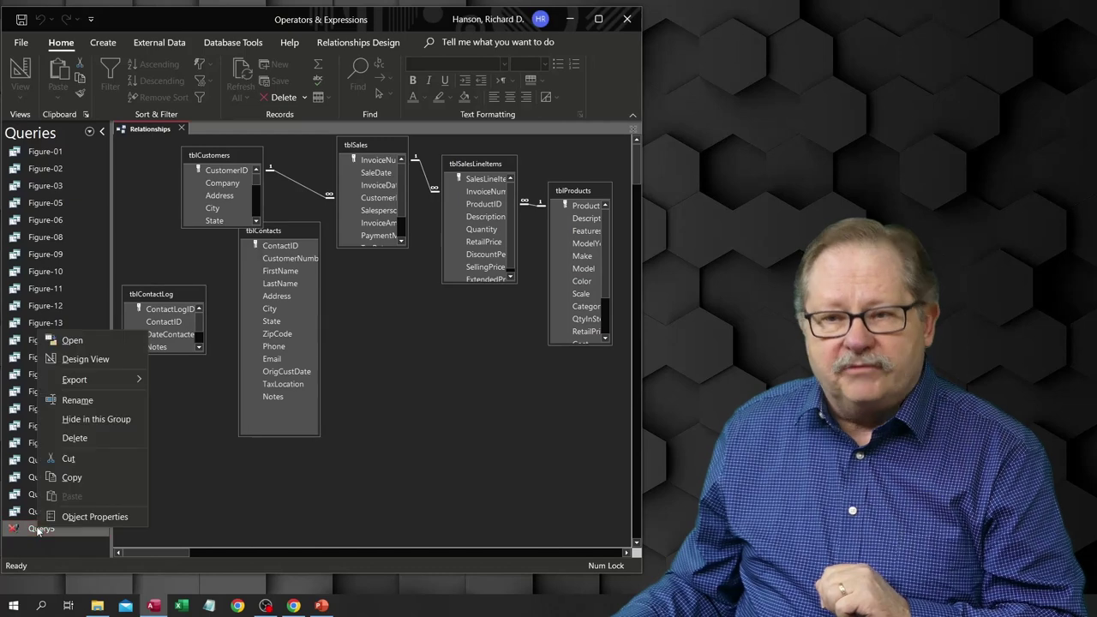
pyautogui.click(82, 359)
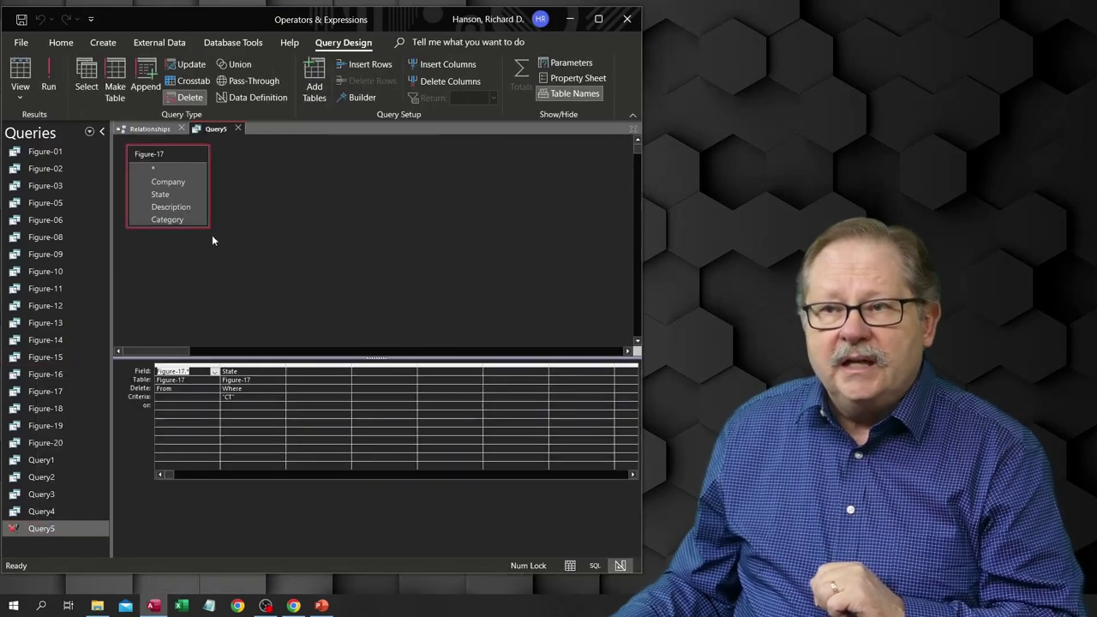
# Run Query5's delete on State 'CT' rows and dismiss the 'Could not delete from specified tables' error.
pyautogui.click(175, 366)
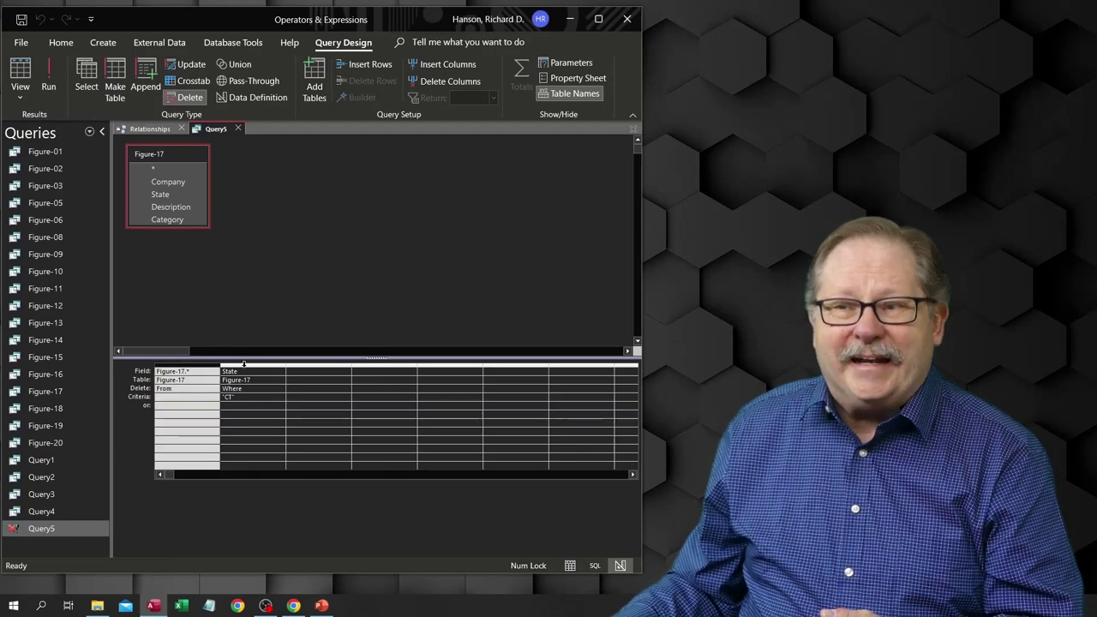
pyautogui.click(246, 367)
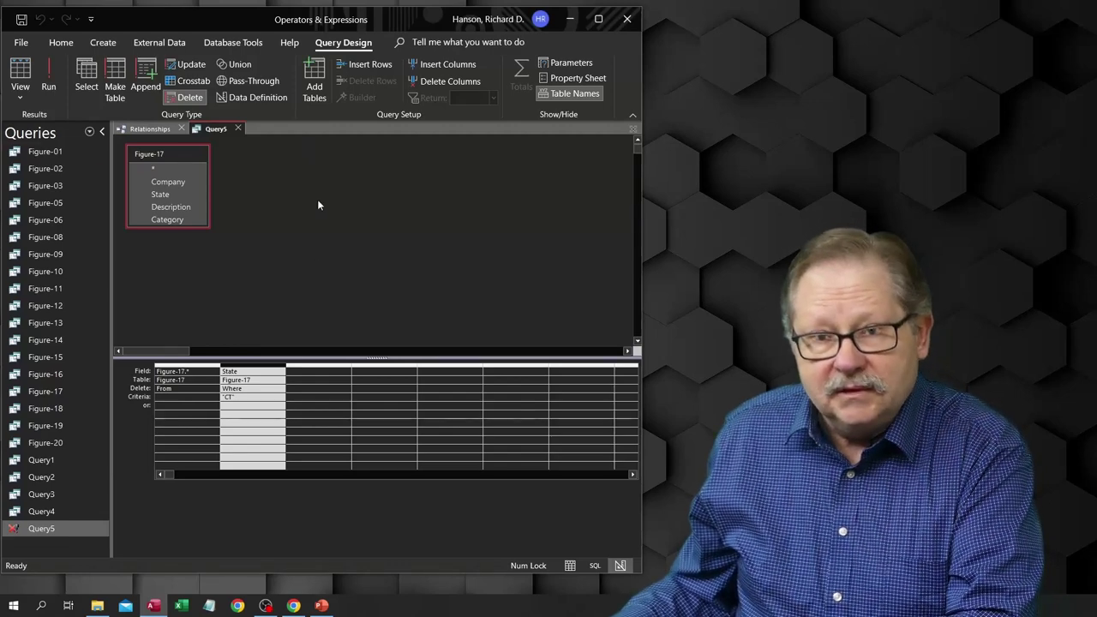
pyautogui.click(51, 71)
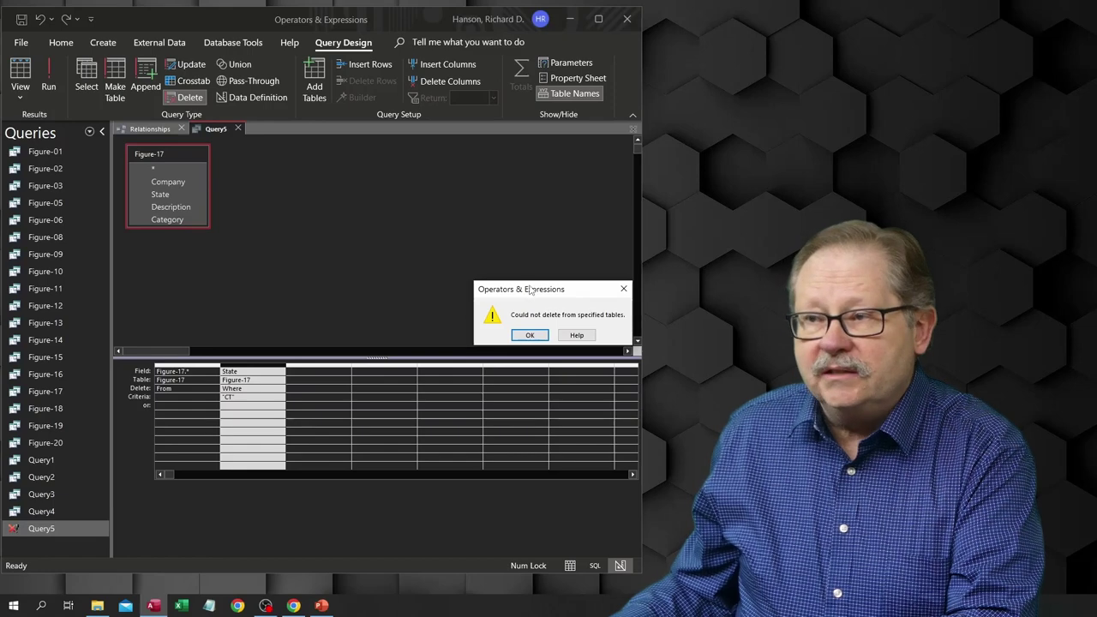
pyautogui.moveTo(532, 292); pyautogui.dragTo(351, 205)
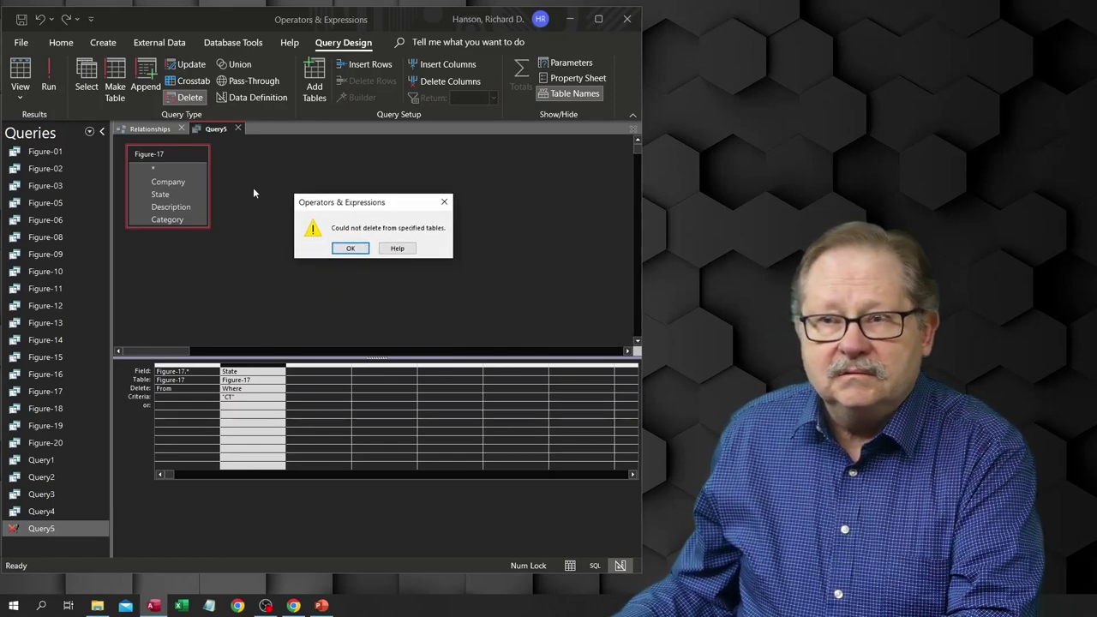
pyautogui.click(240, 129)
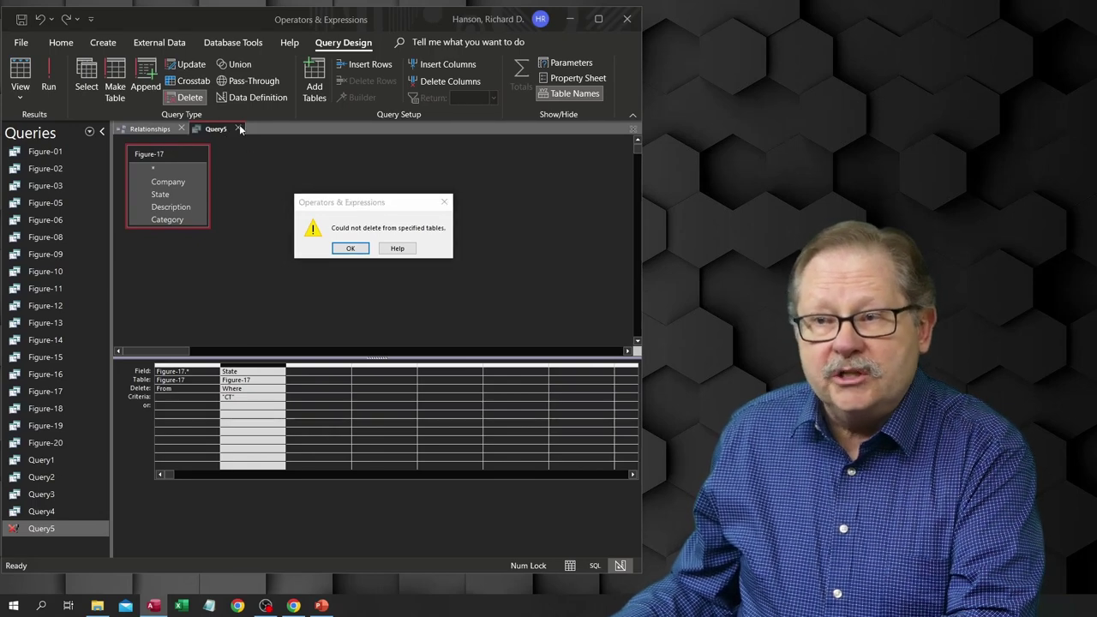
pyautogui.press('Return')
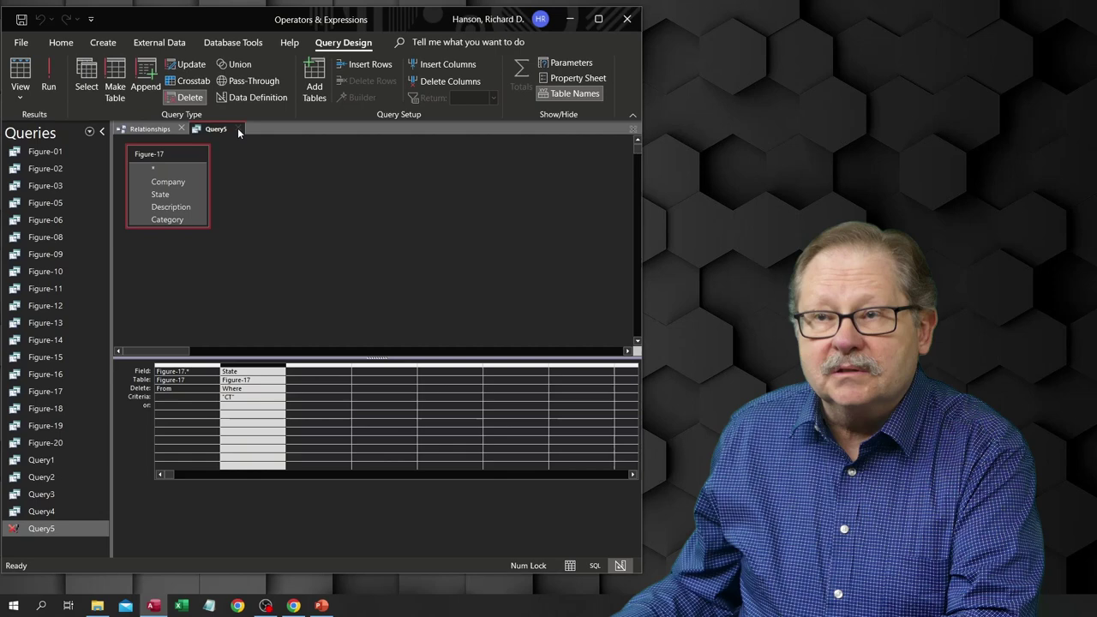
# Close Query5 and reopen Figure-17 in Design View.
pyautogui.click(237, 129)
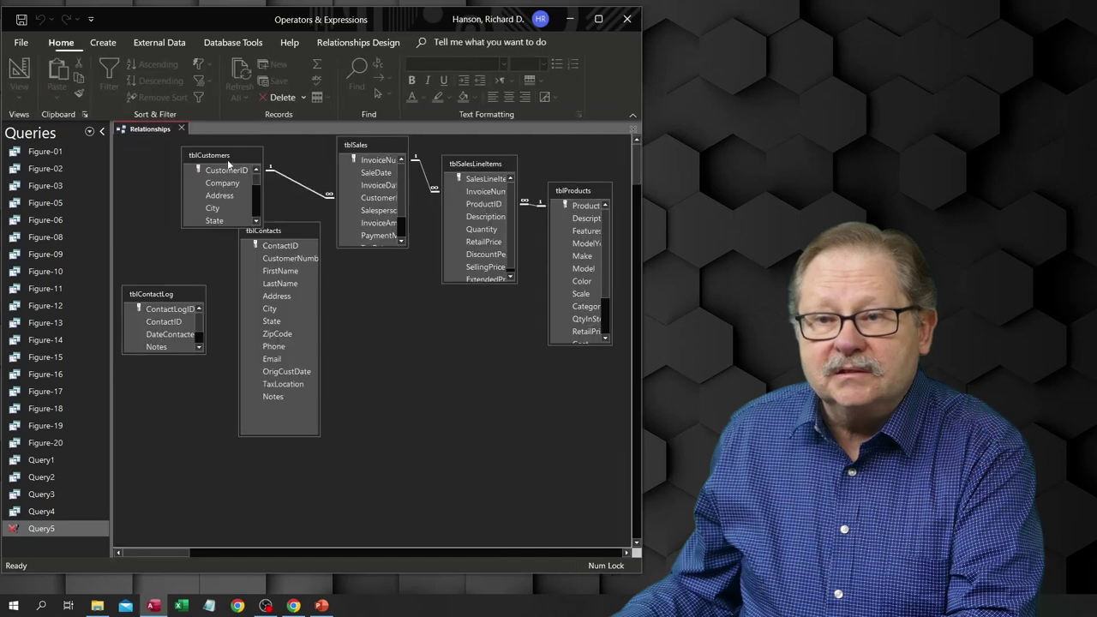
pyautogui.click(57, 392)
pyautogui.rightClick(58, 392)
pyautogui.click(85, 416)
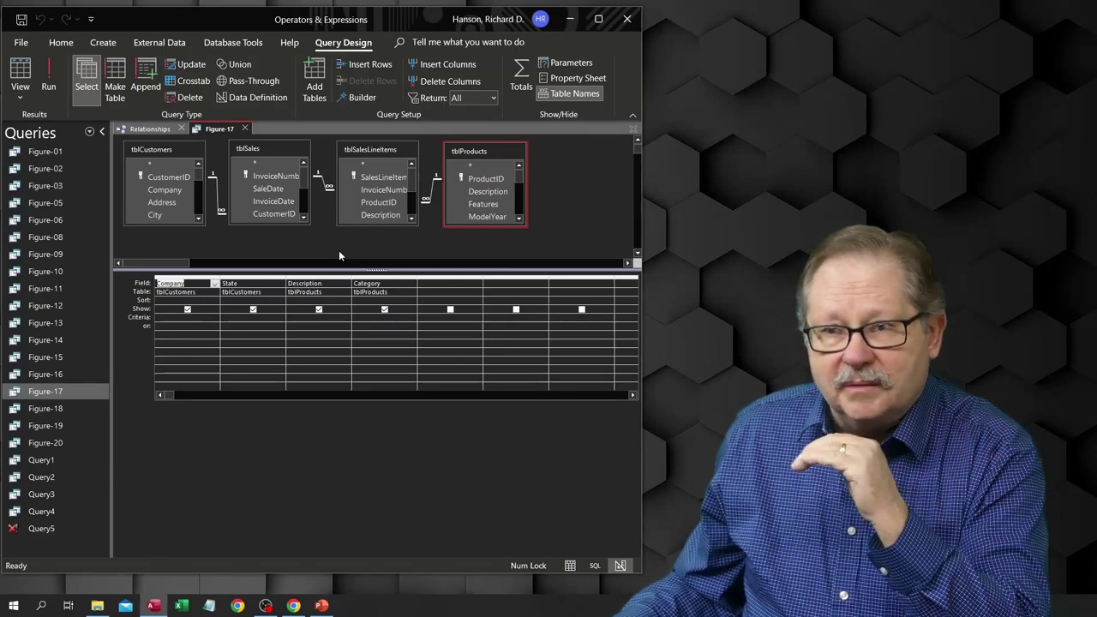
pyautogui.click(455, 190)
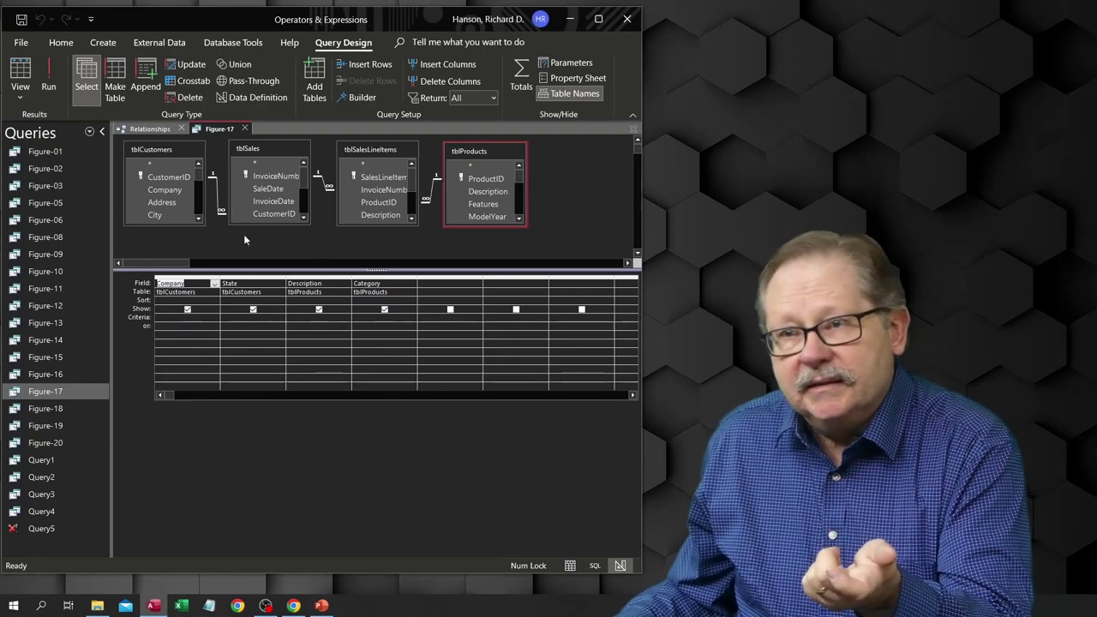
# Close Figure-17 and stop enforcing referential integrity on the tblCustomers–tblSales relationship.
pyautogui.click(244, 128)
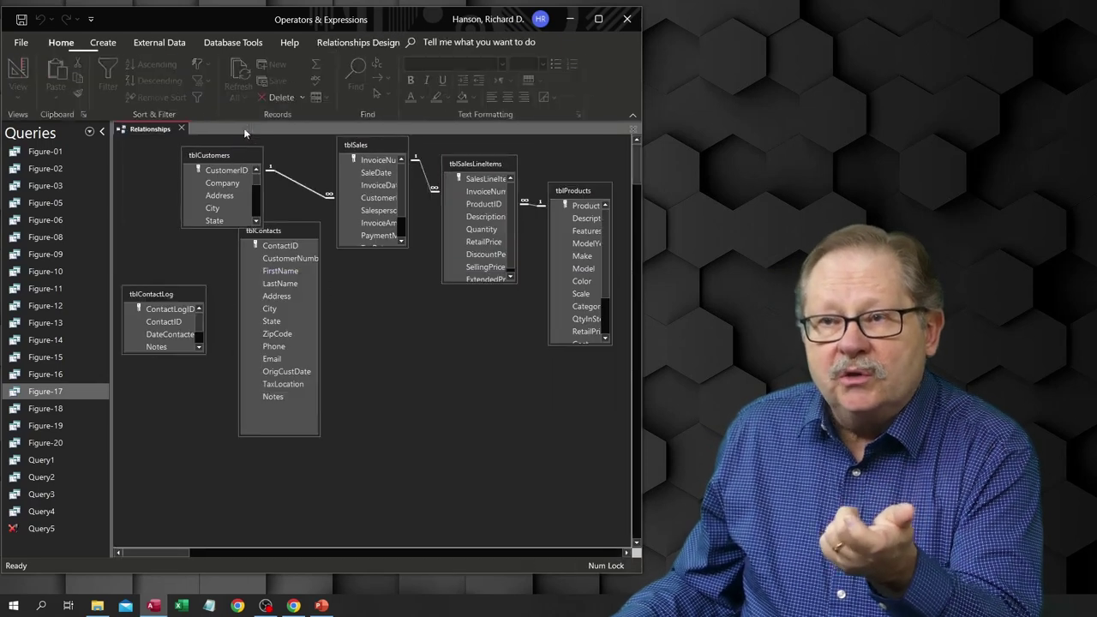
pyautogui.rightClick(307, 190)
pyautogui.click(338, 198)
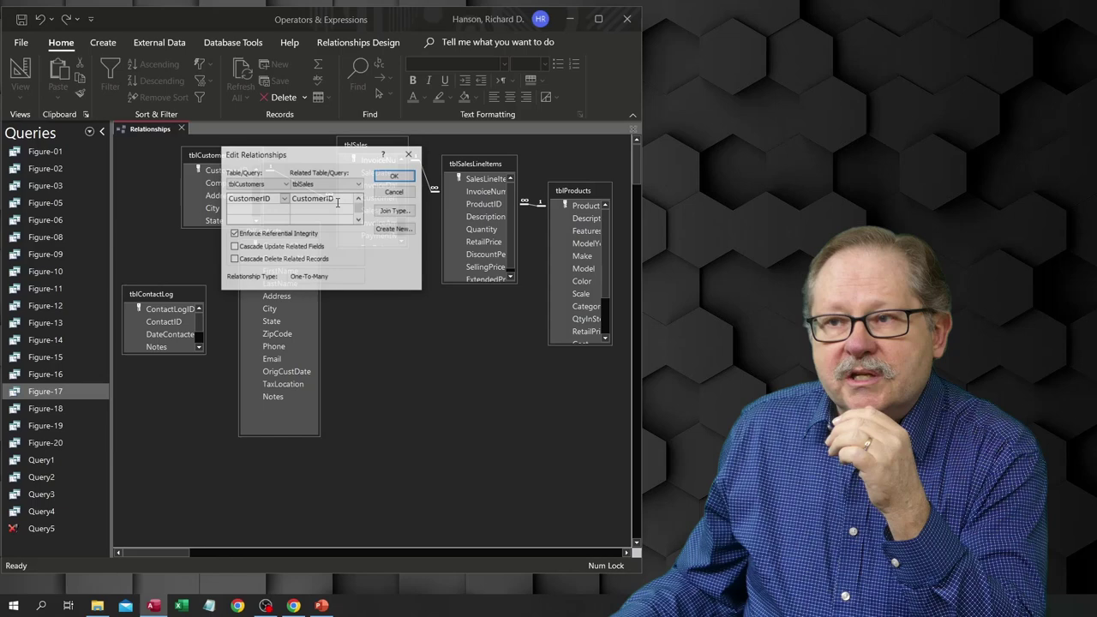
pyautogui.click(250, 234)
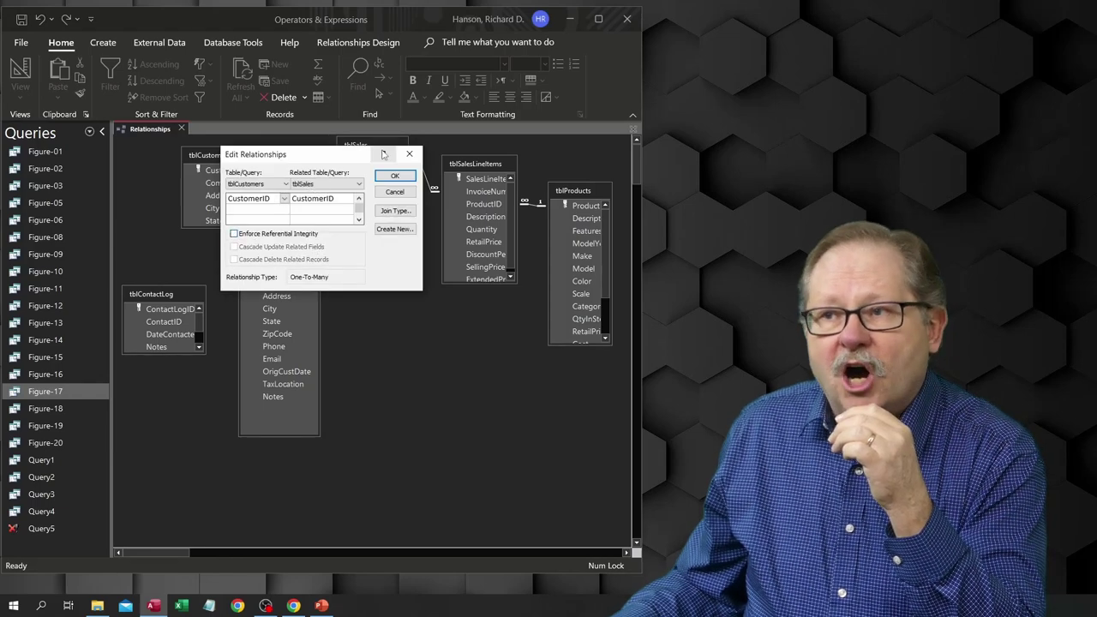
pyautogui.click(394, 175)
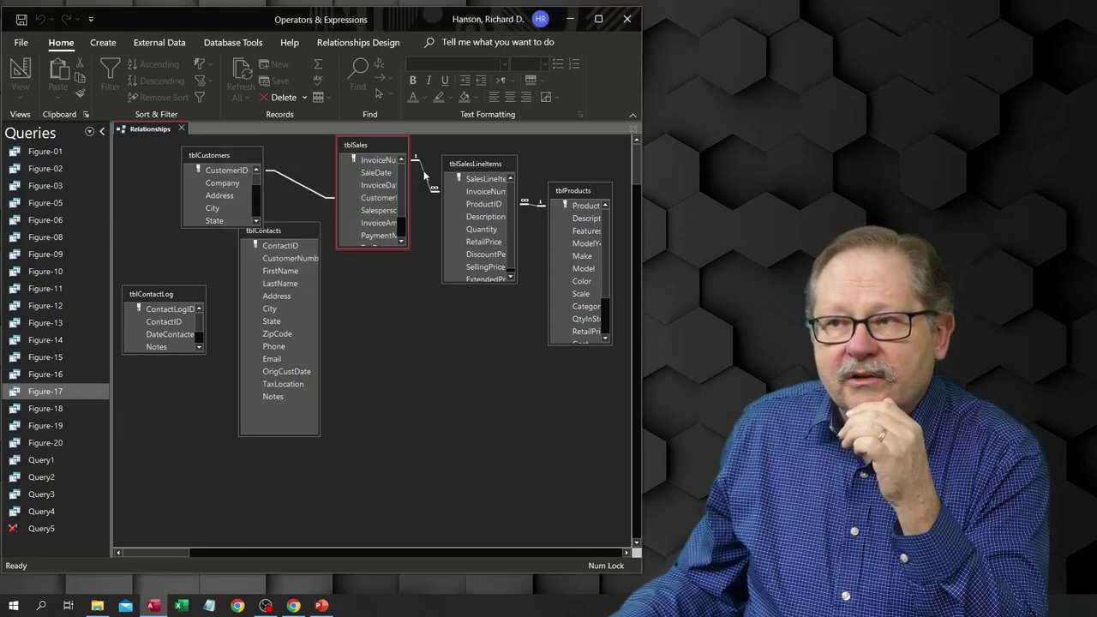
# Remove referential integrity from the tblSales–tblSalesLineItems and tblSalesLineItems–tblProducts relationships.
pyautogui.rightClick(423, 175)
pyautogui.click(450, 181)
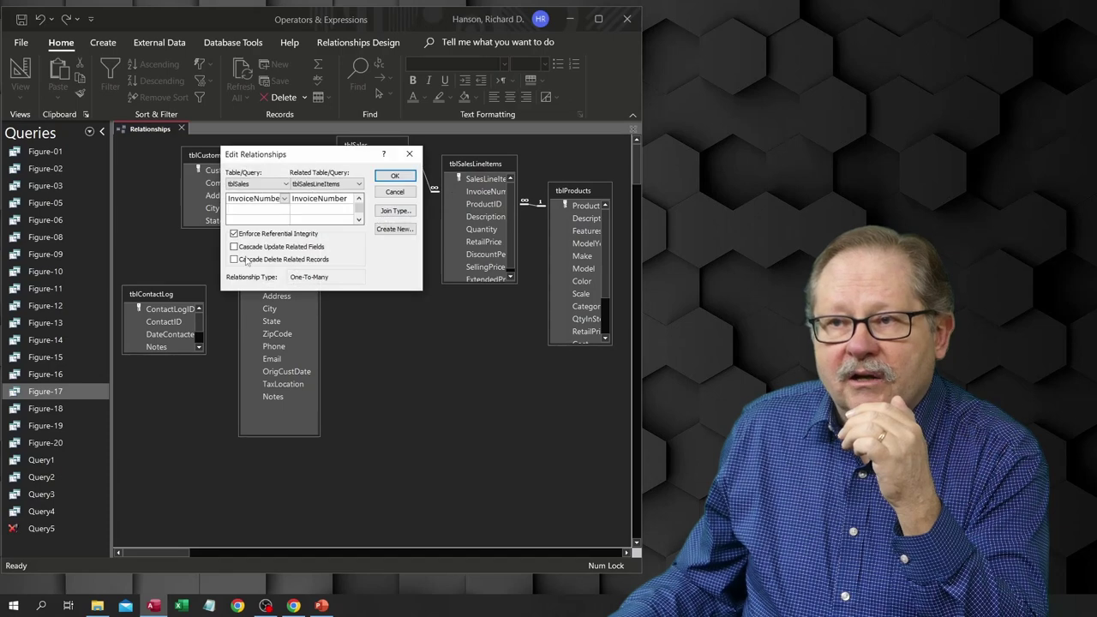
pyautogui.click(245, 234)
pyautogui.click(390, 176)
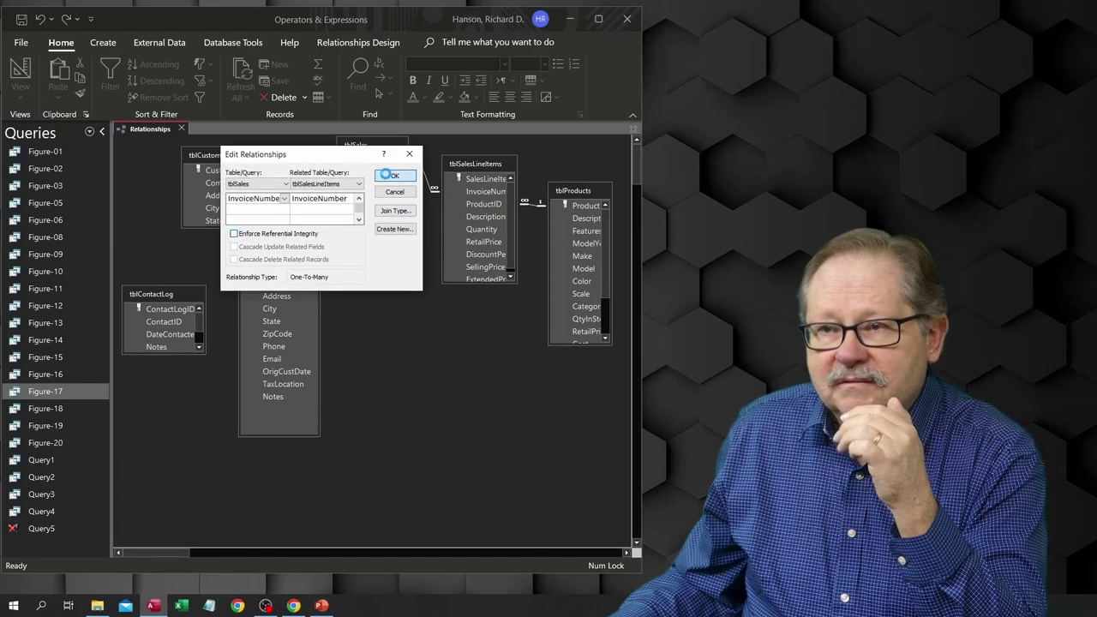
pyautogui.rightClick(540, 208)
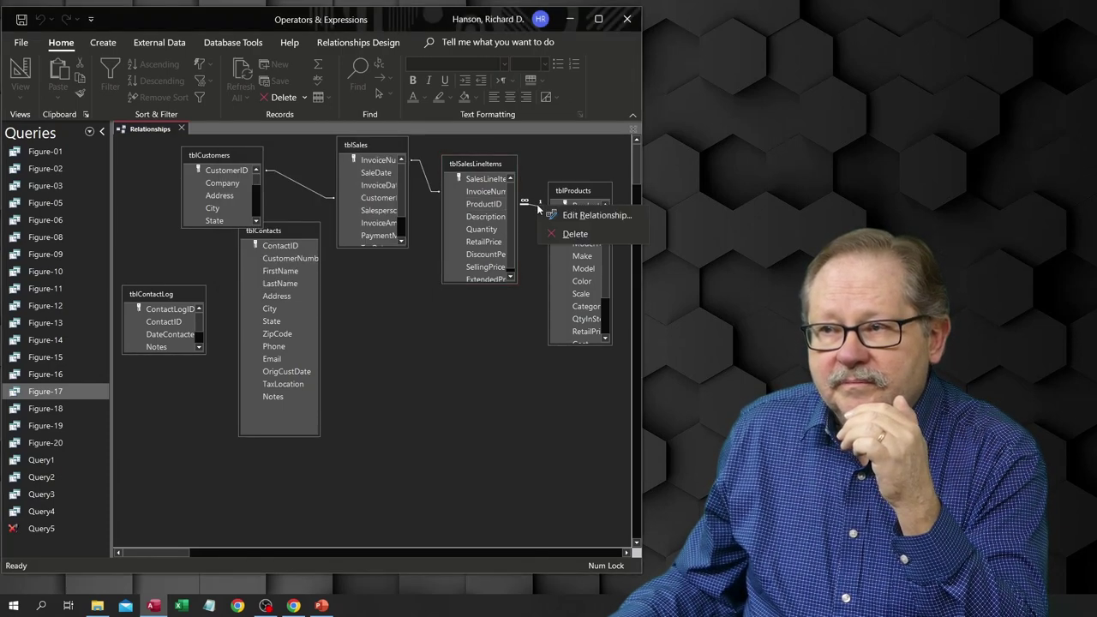
pyautogui.click(566, 216)
pyautogui.click(284, 235)
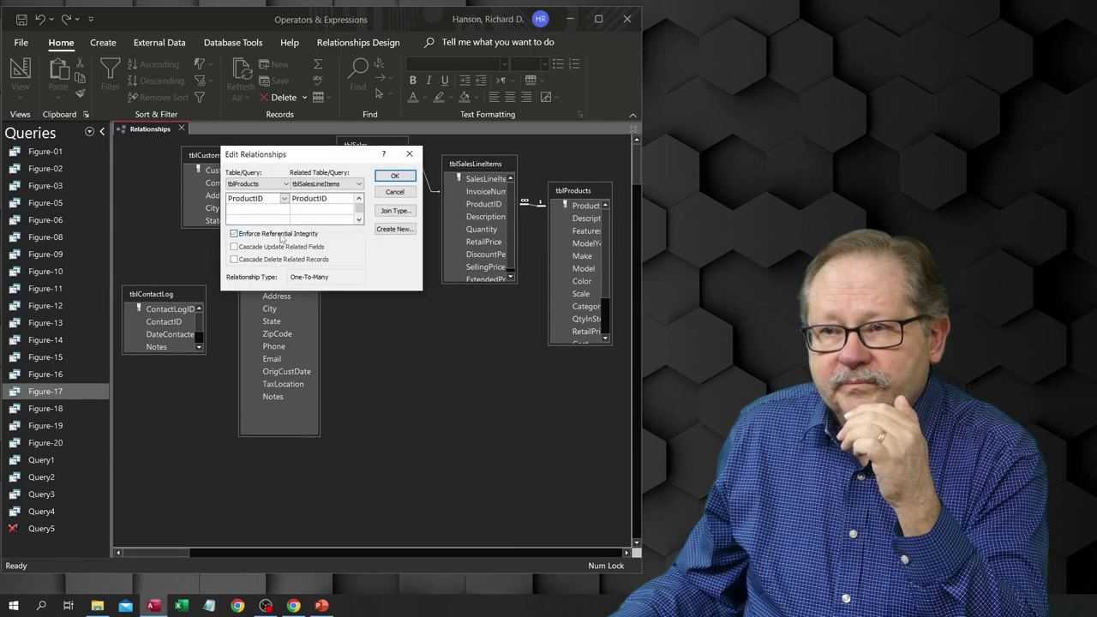
pyautogui.click(386, 178)
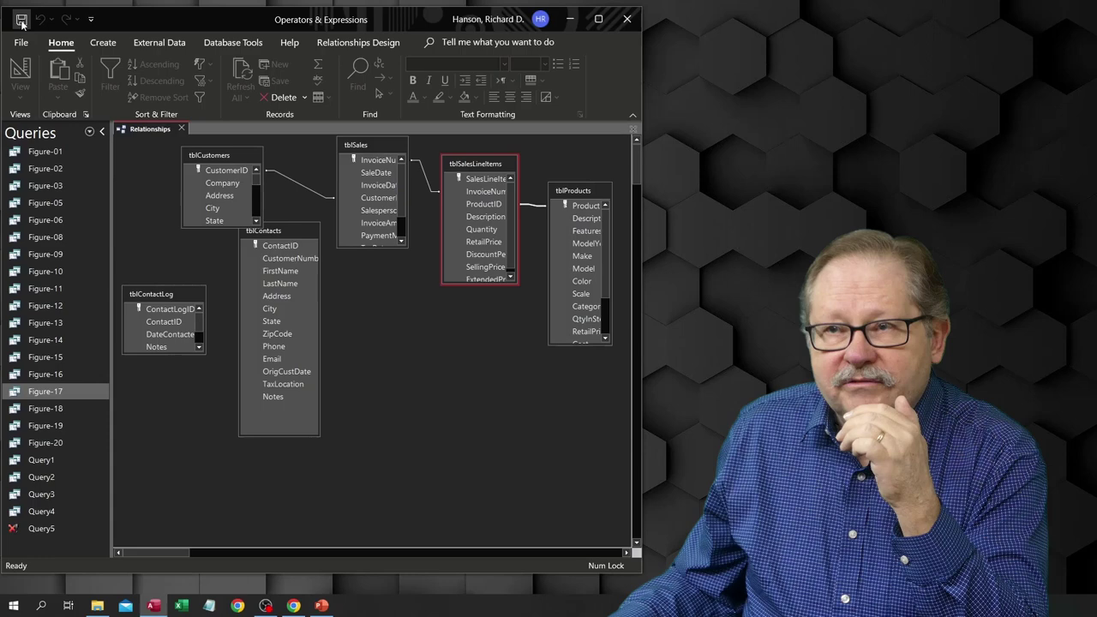
# Open the Figure-17 query in Design View, then switch it to Datasheet View.
pyautogui.click(229, 212)
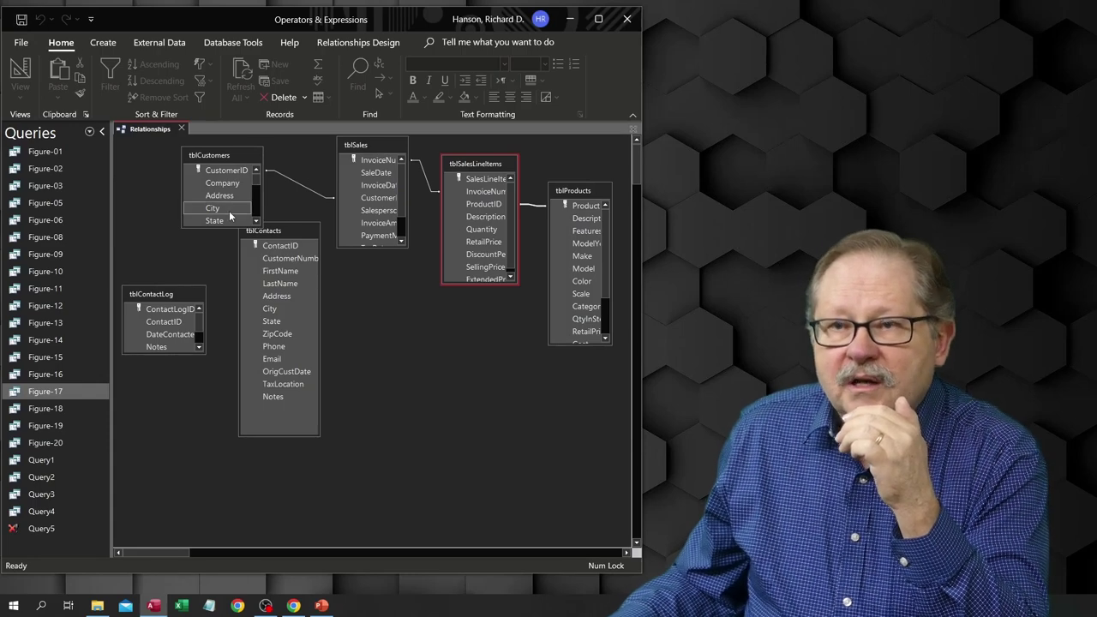
pyautogui.click(47, 392)
pyautogui.rightClick(47, 392)
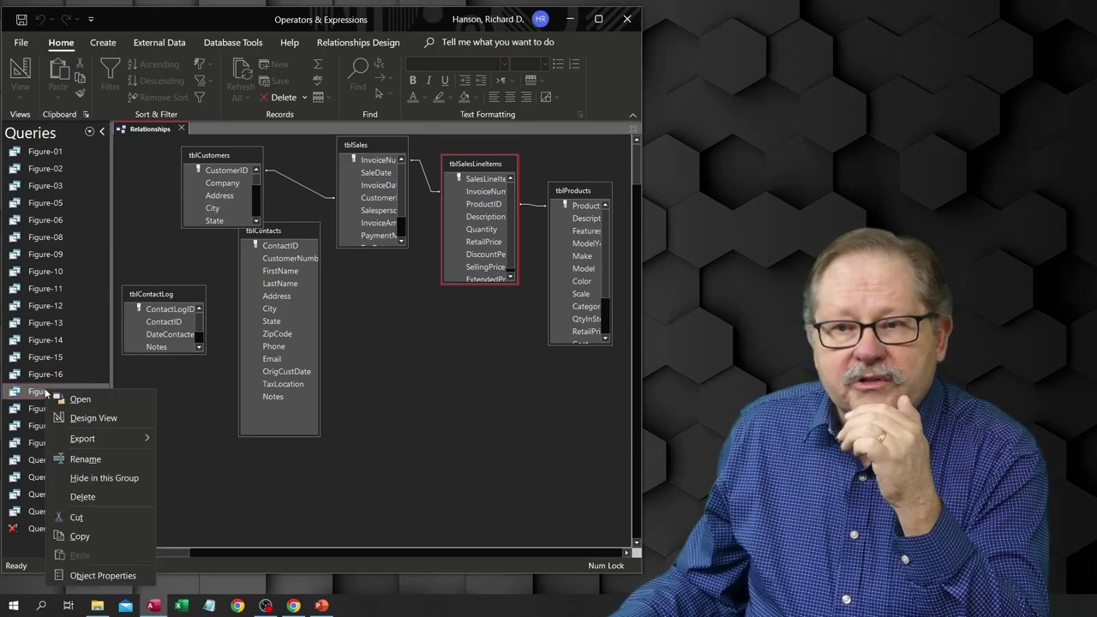
pyautogui.click(86, 419)
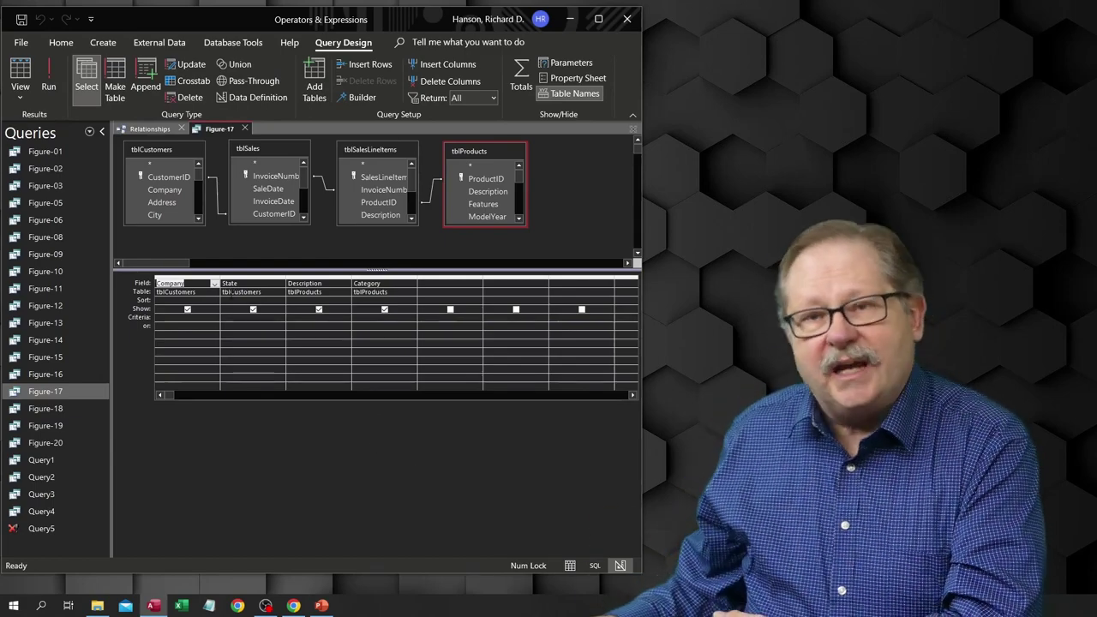
pyautogui.click(20, 72)
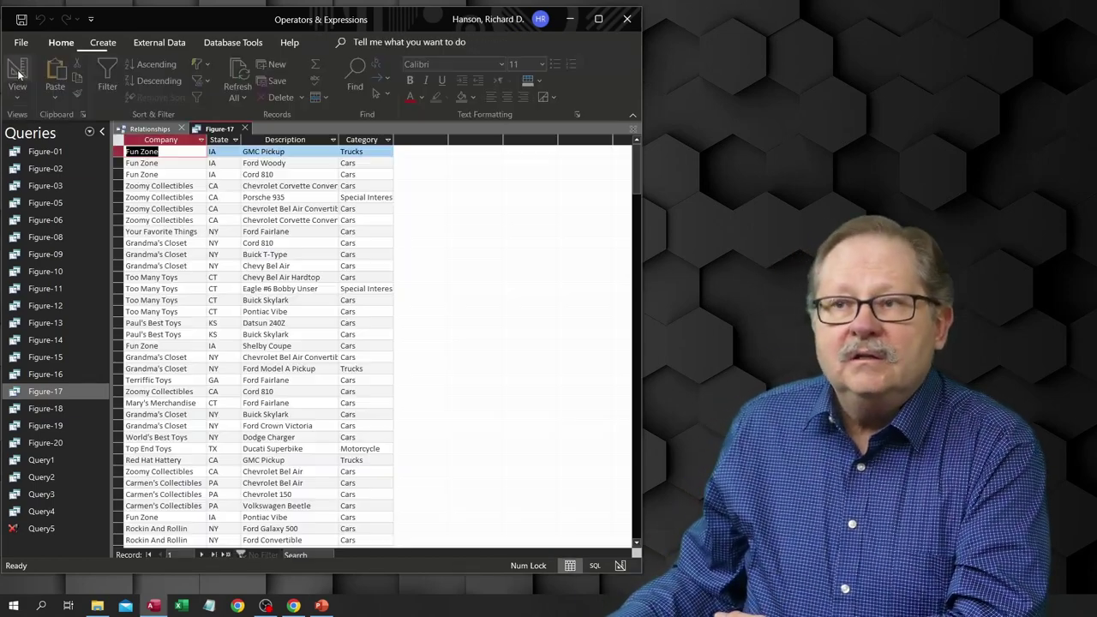
# Delete the Your Favorite Things Ford Fairlane record from Figure-17, leaving 85 records.
pyautogui.click(117, 231)
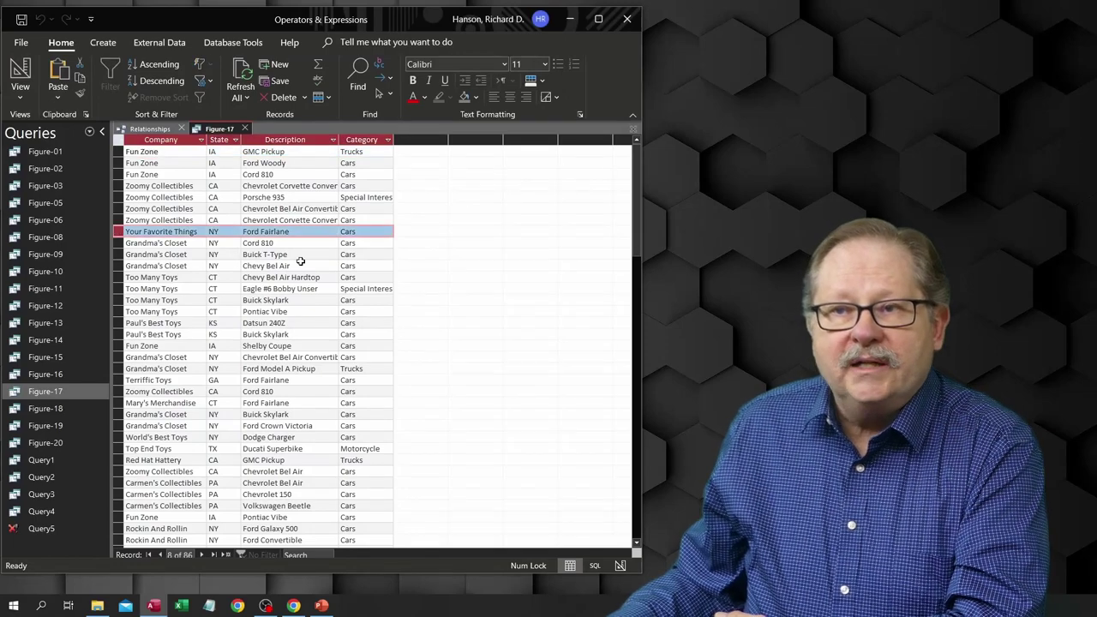
pyautogui.press('Delete')
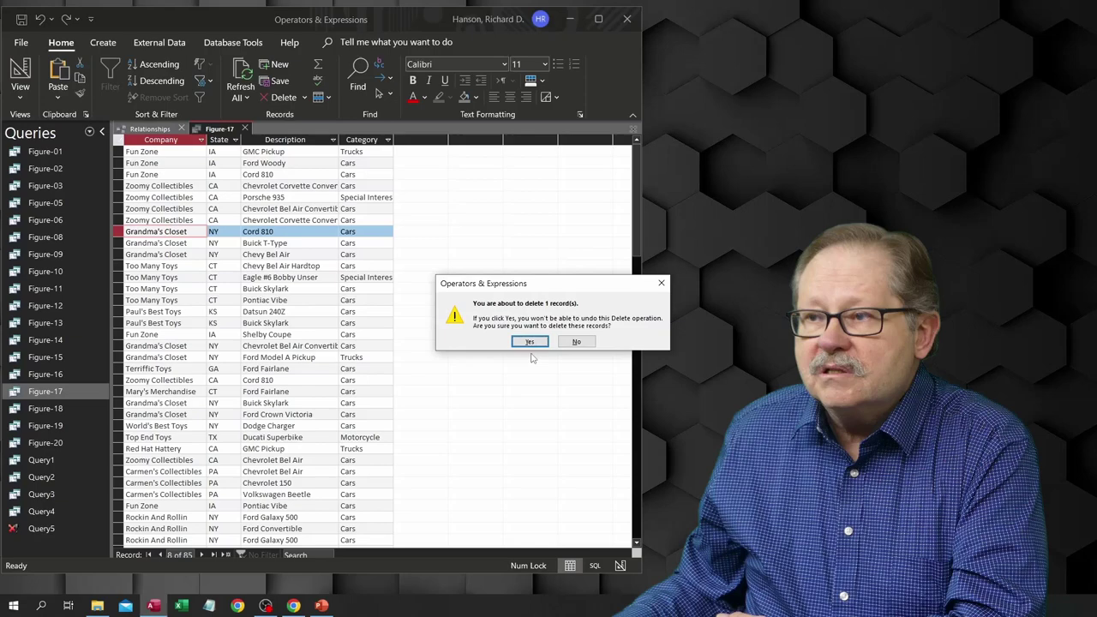
pyautogui.click(529, 342)
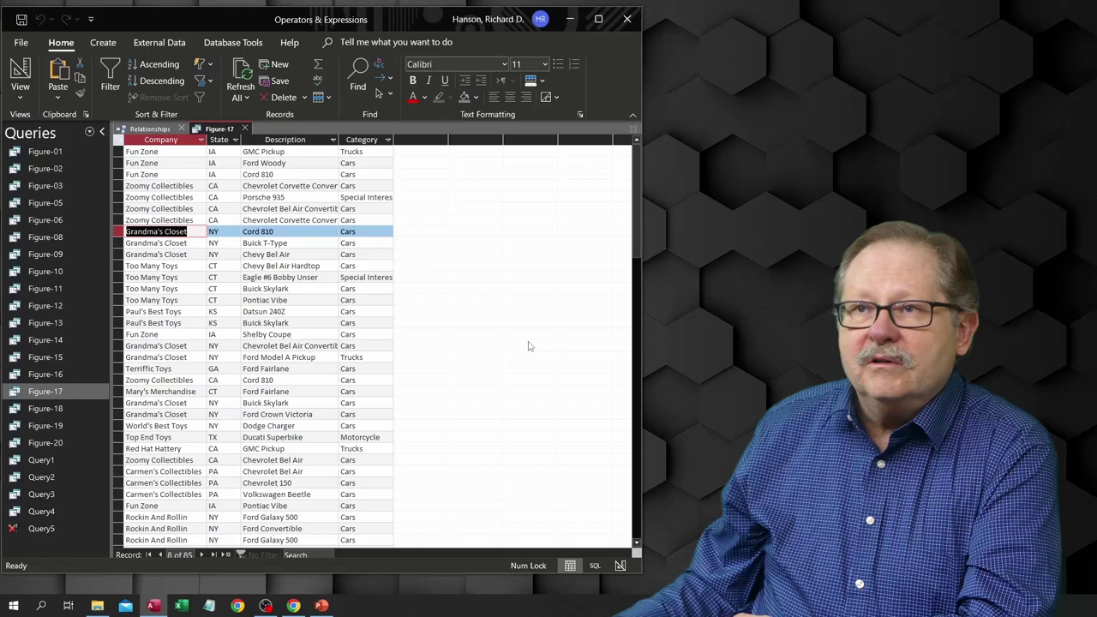
pyautogui.click(233, 42)
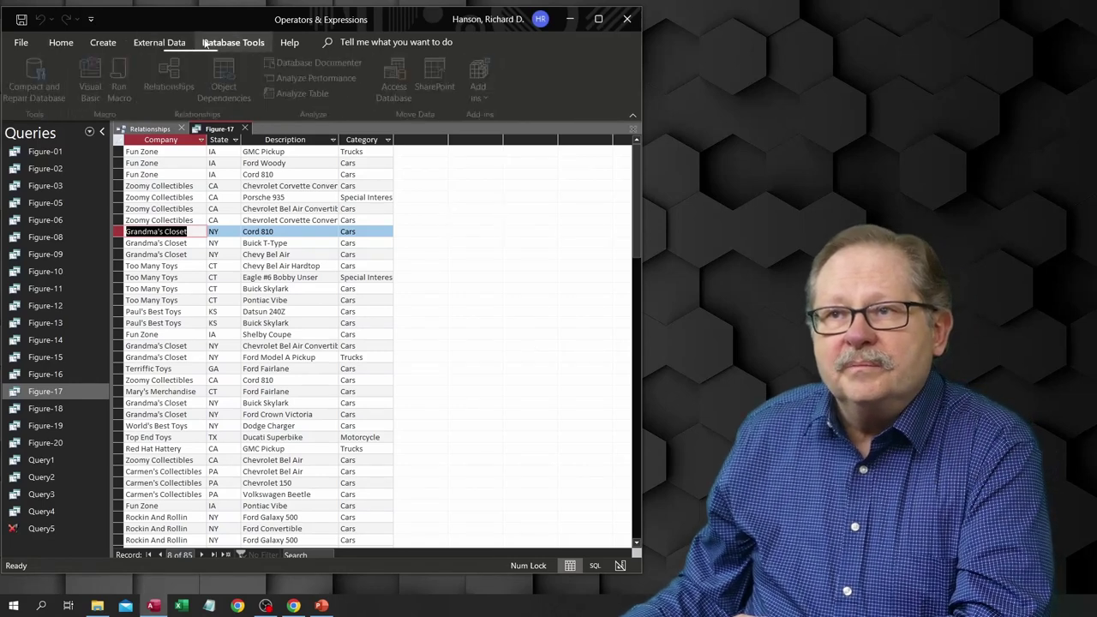
# Remove tblCustomers, tblSales, tblSalesLineItems and tblProducts from the Relationships layout.
pyautogui.click(147, 130)
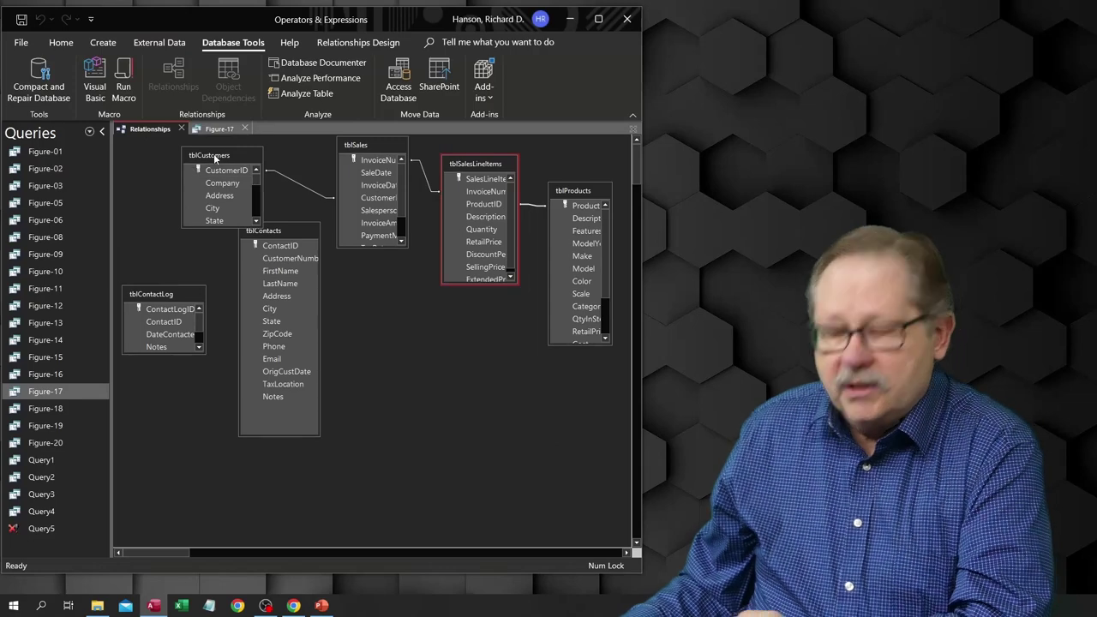
pyautogui.click(215, 157)
pyautogui.press('Delete')
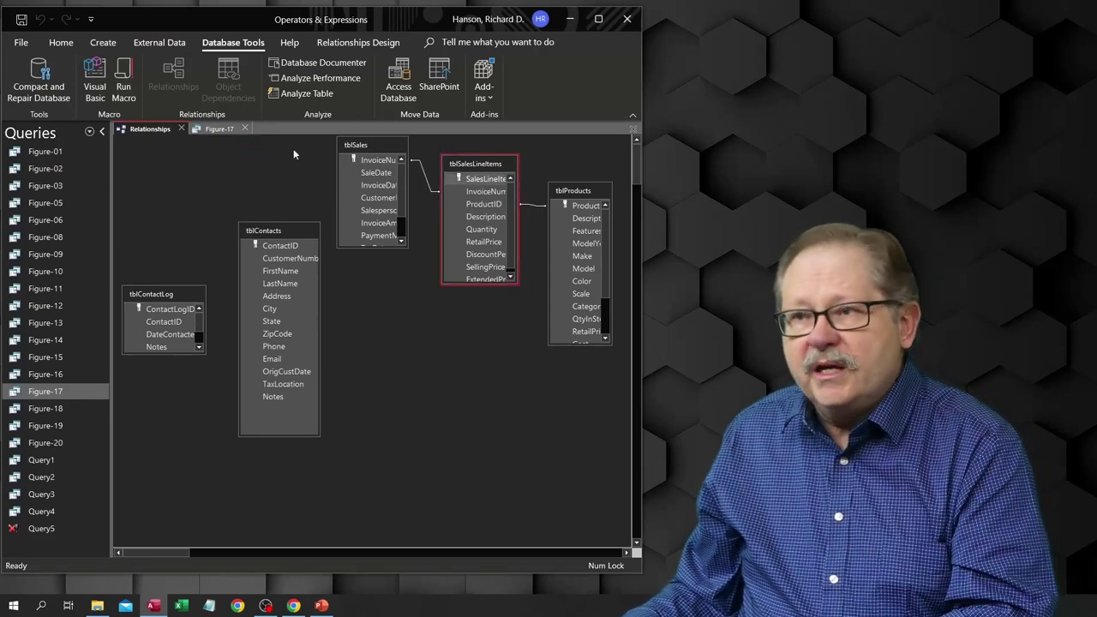
pyautogui.click(391, 140)
pyautogui.press('Delete')
pyautogui.press('Delete')
pyautogui.click(586, 192)
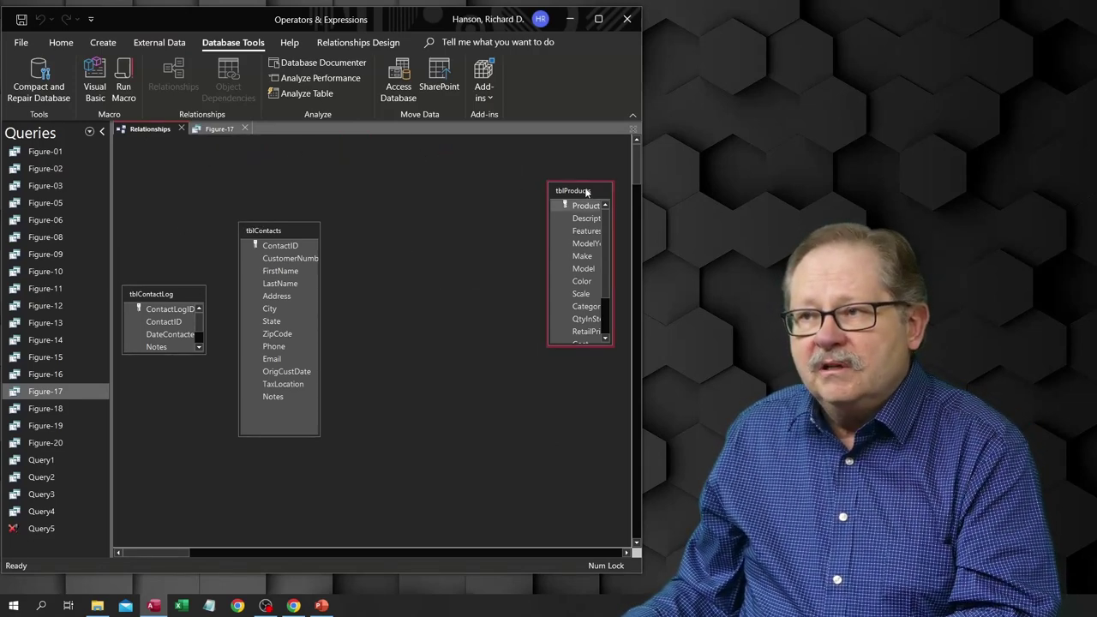
pyautogui.press('Delete')
pyautogui.press('Delete')
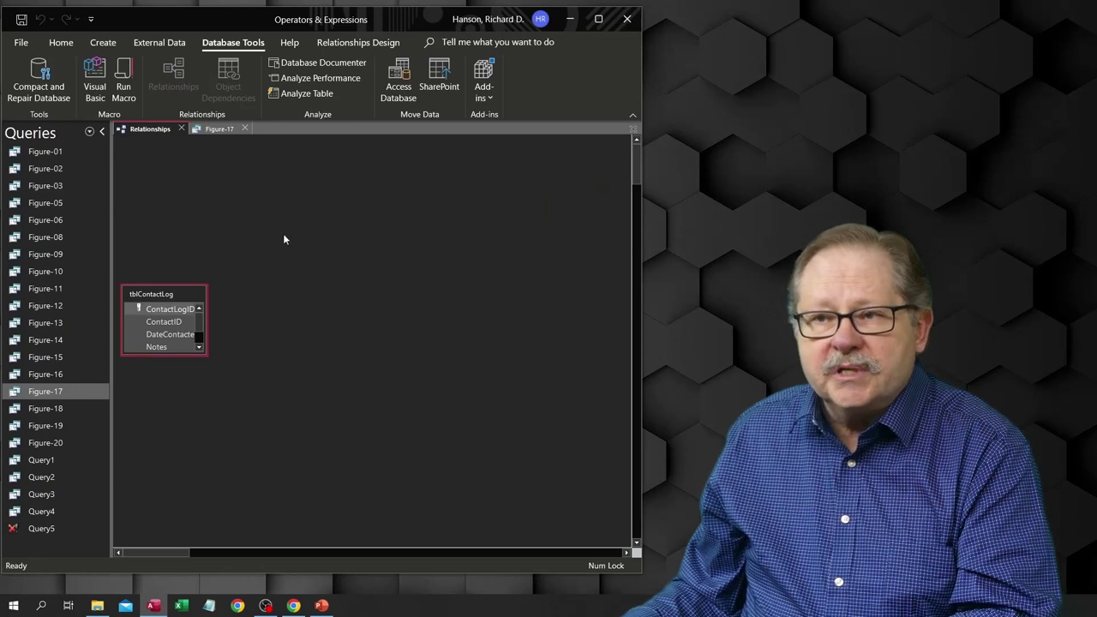
pyautogui.press('Delete')
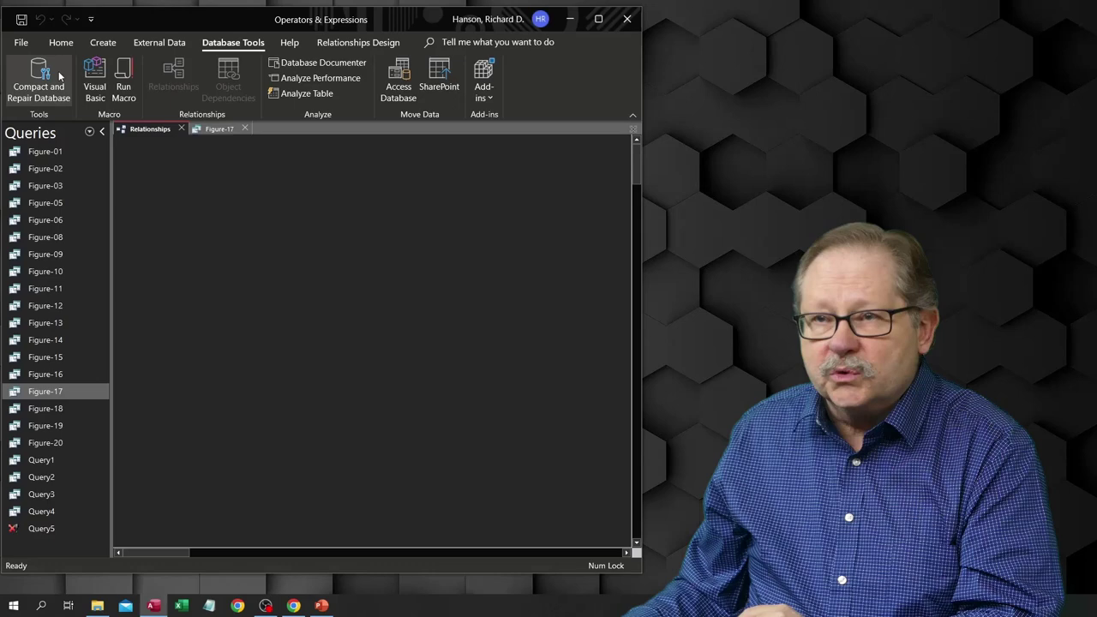
# Switch the Figure-17 query back to Design View.
pyautogui.click(216, 130)
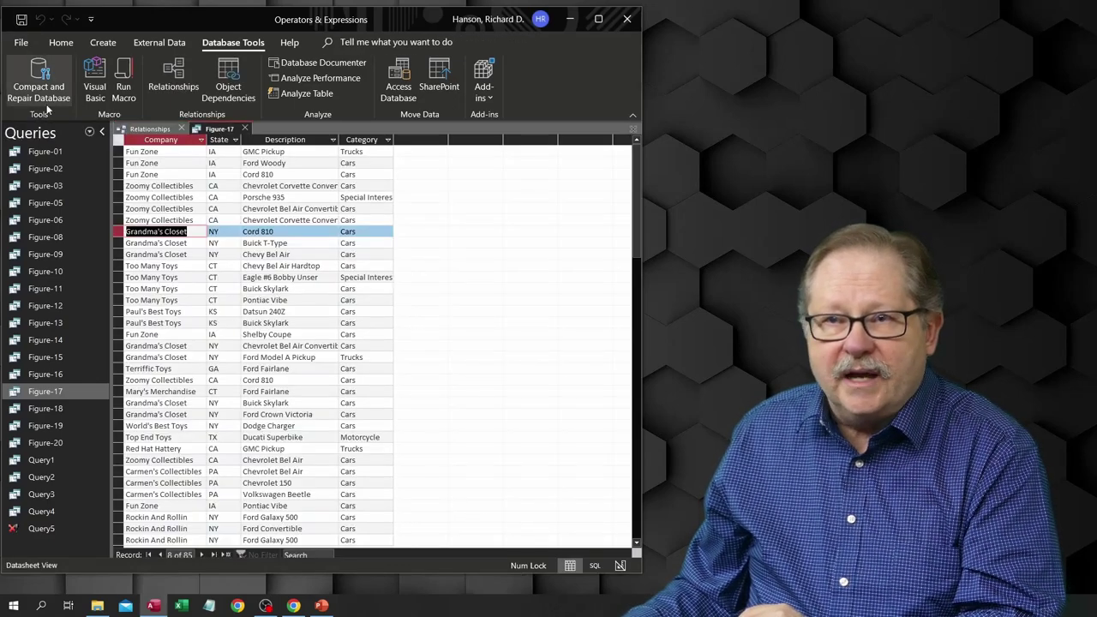
pyautogui.click(65, 41)
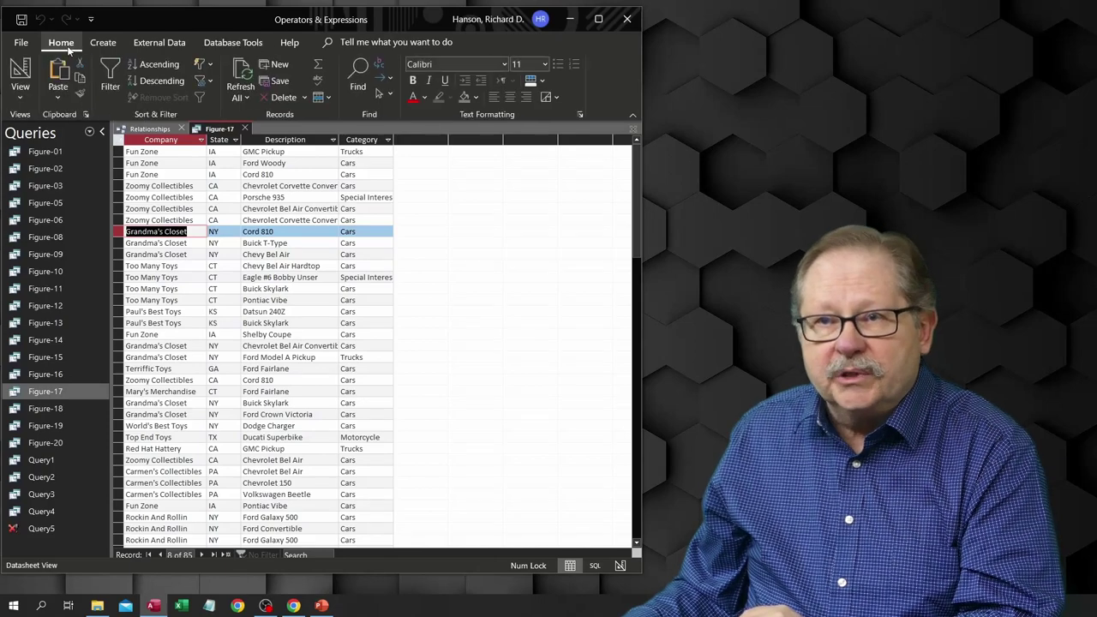
pyautogui.click(22, 72)
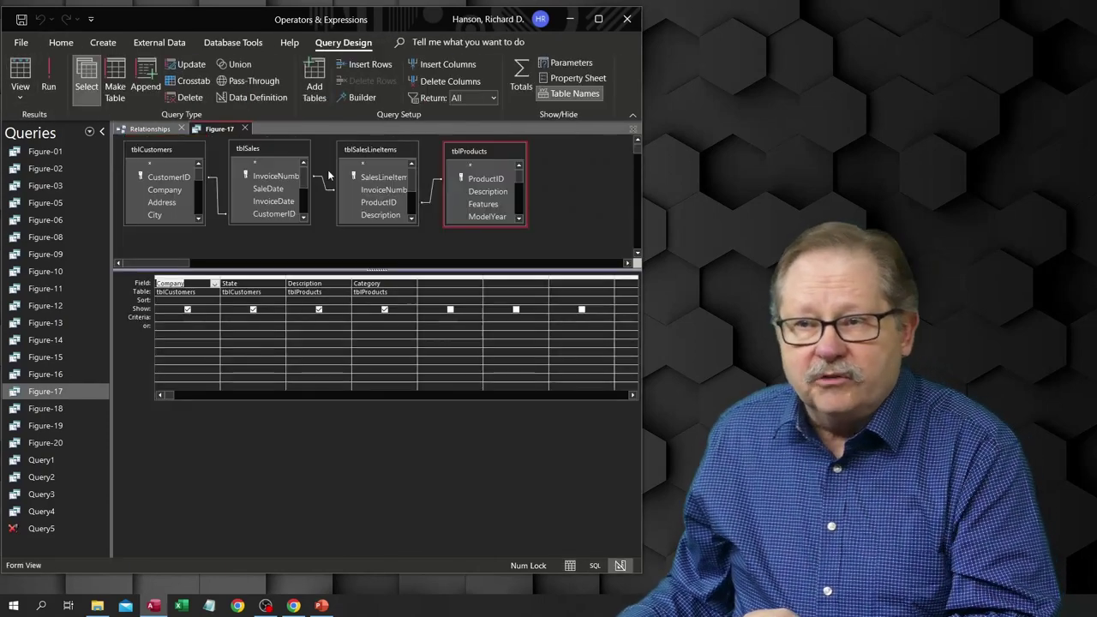
pyautogui.click(458, 218)
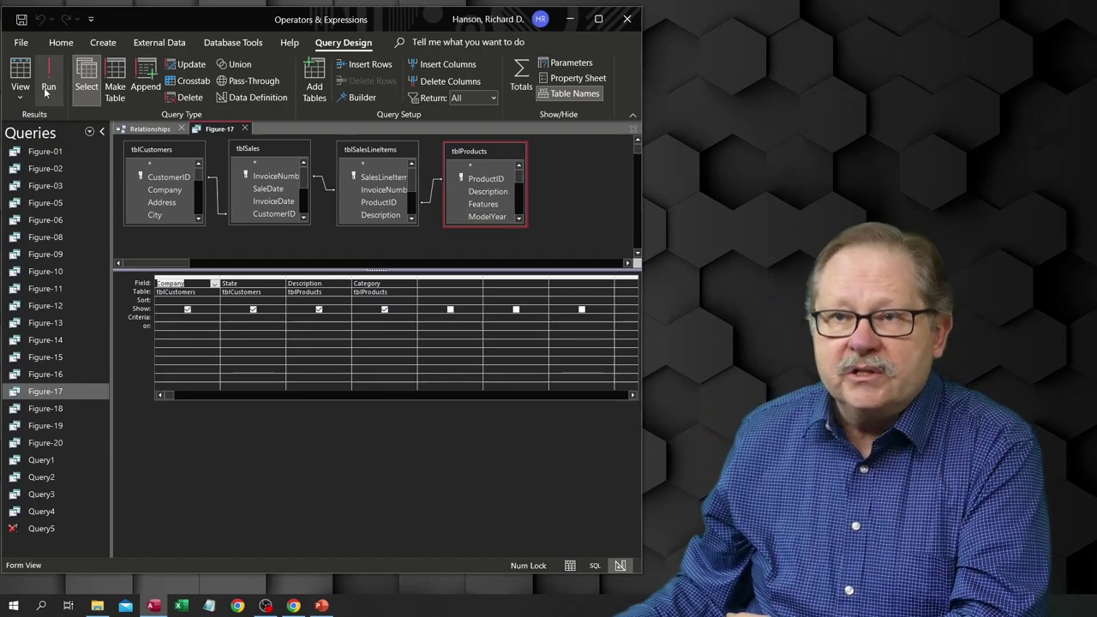
# Run Figure-17 and delete the Grandma's Closet Buick T-Type record, leaving 84 records.
pyautogui.click(20, 73)
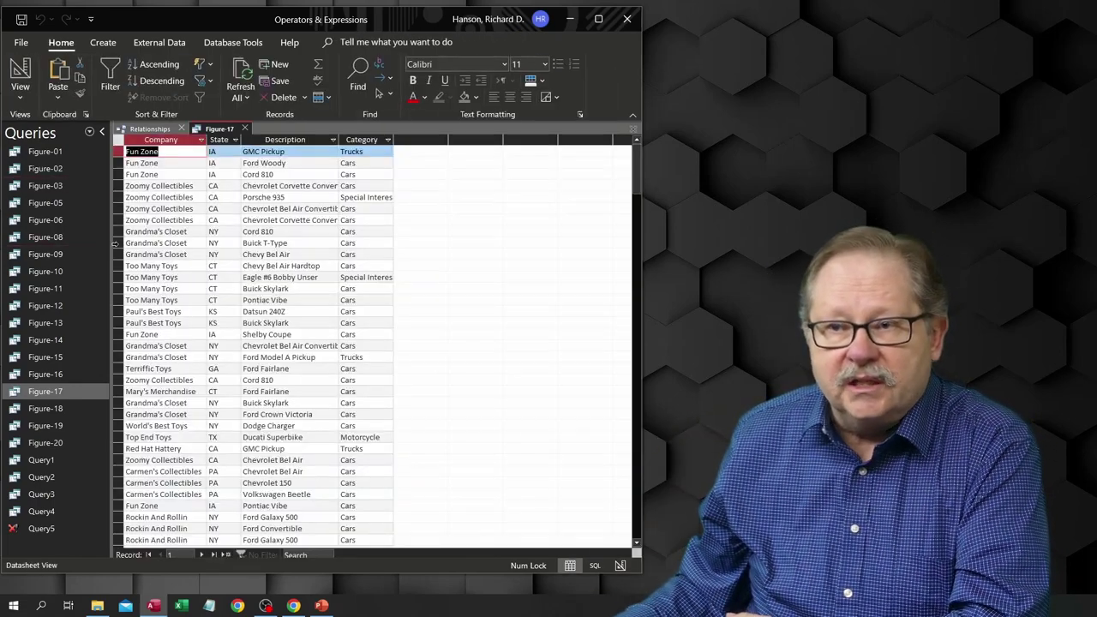
pyautogui.click(115, 243)
pyautogui.press('Delete')
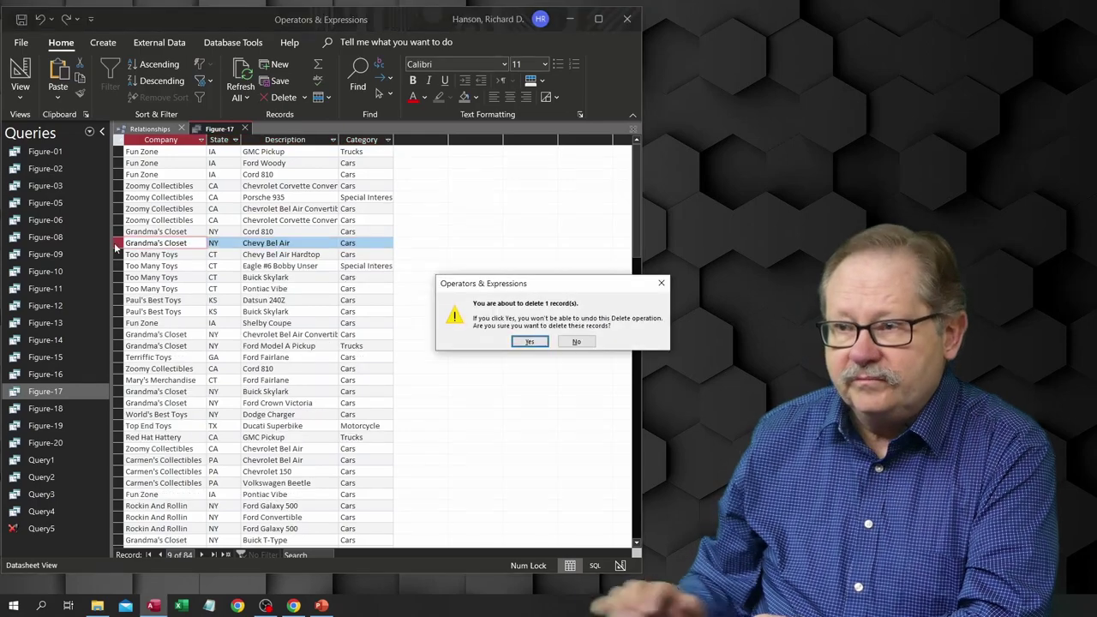
pyautogui.click(529, 341)
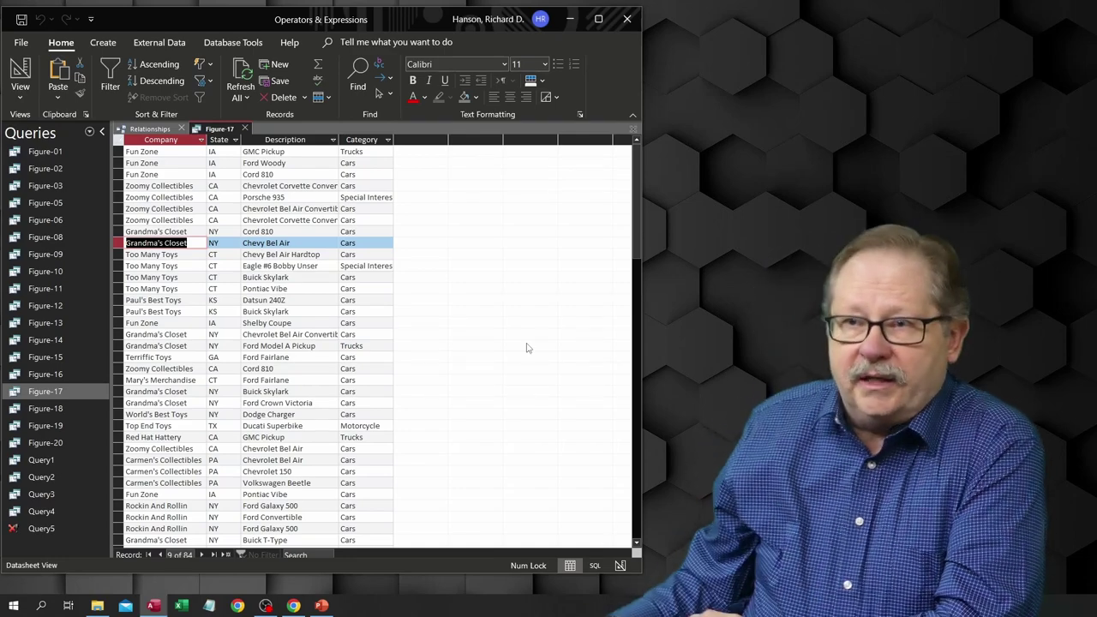
# Open Query5's CT delete design and run it, dismissing the 'Could not delete from specified tables' alert.
pyautogui.rightClick(38, 527)
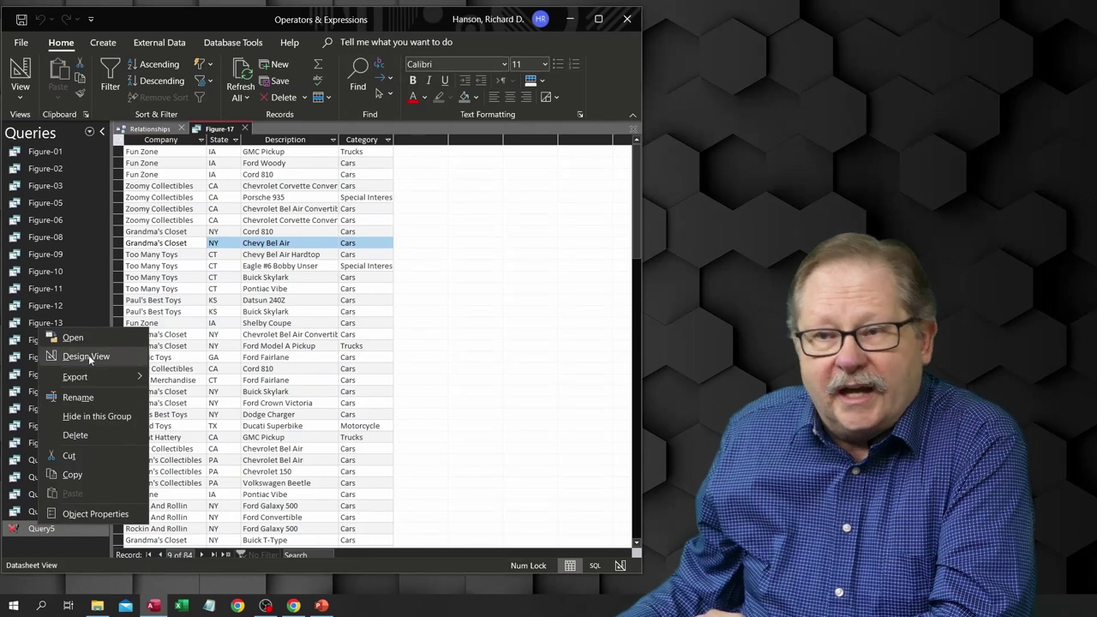
pyautogui.click(86, 356)
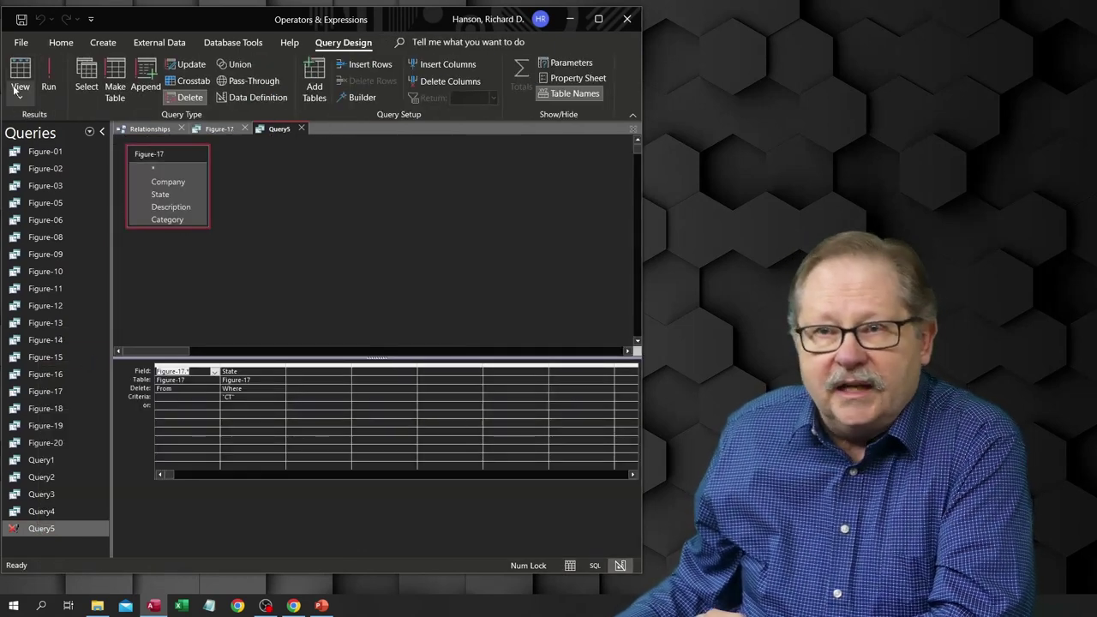
pyautogui.click(52, 76)
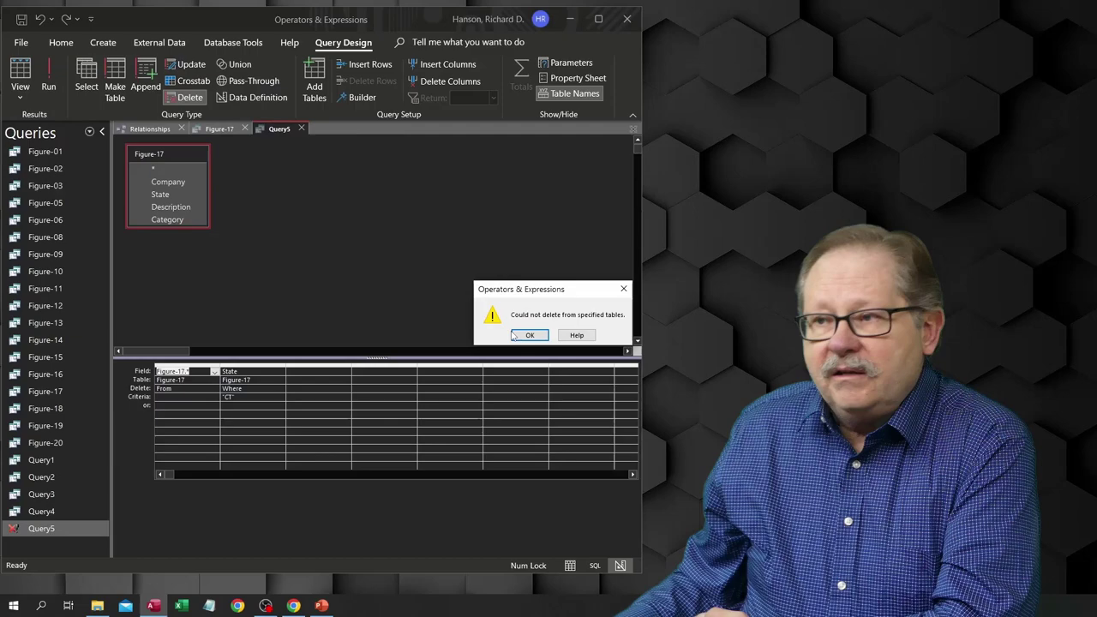
pyautogui.moveTo(541, 293); pyautogui.dragTo(319, 173)
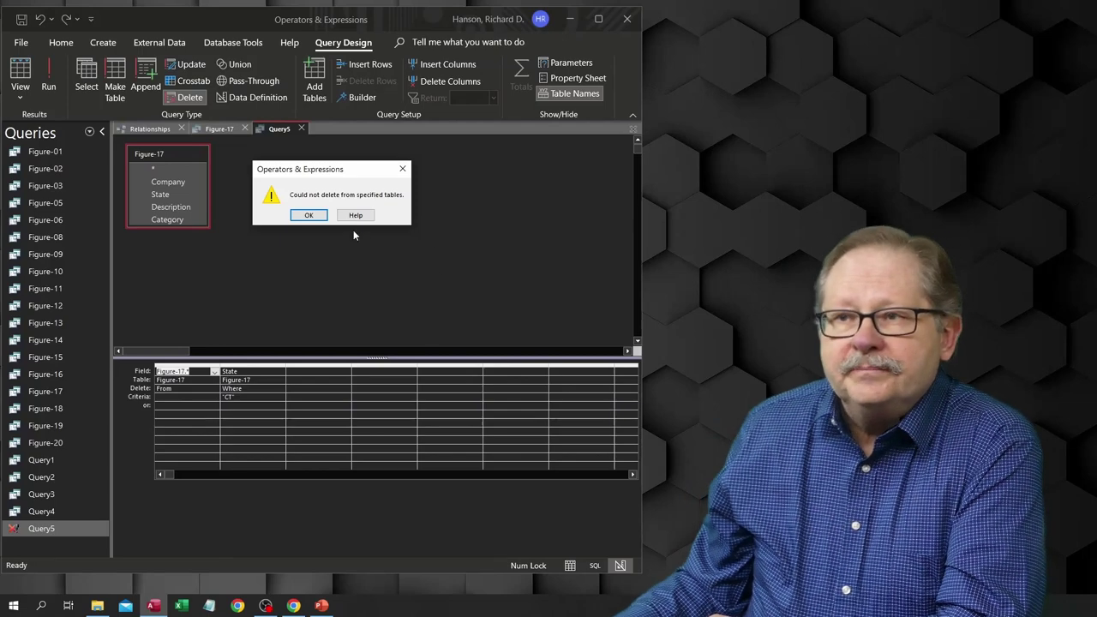
pyautogui.click(308, 215)
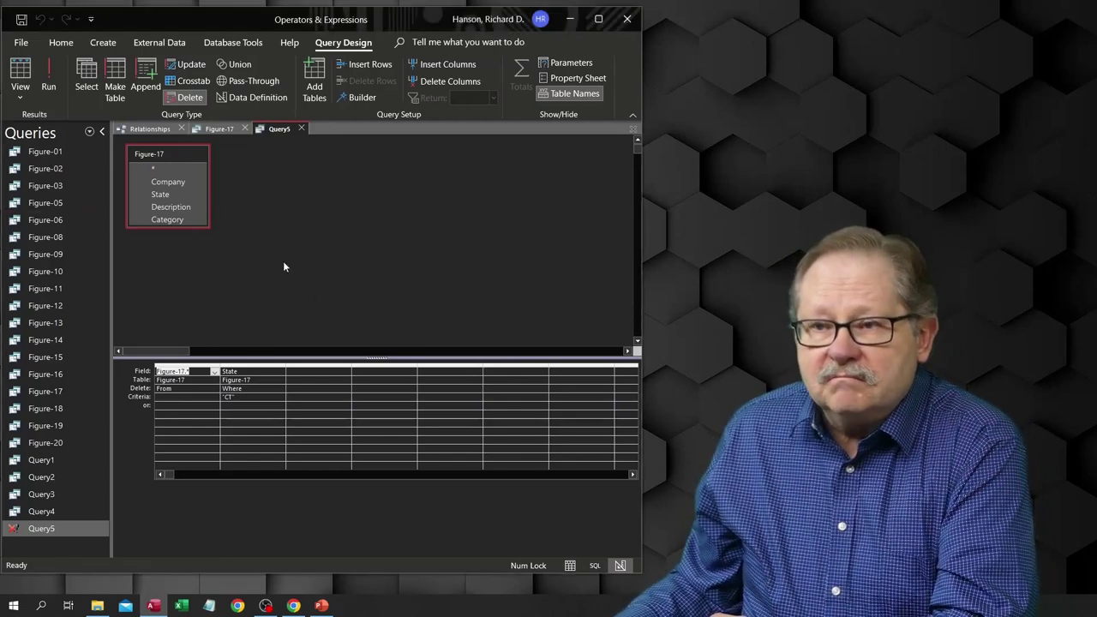
# Clear the CT criterion, remove the State column, and make Query5 a select query.
pyautogui.click(180, 400)
pyautogui.press('Tab')
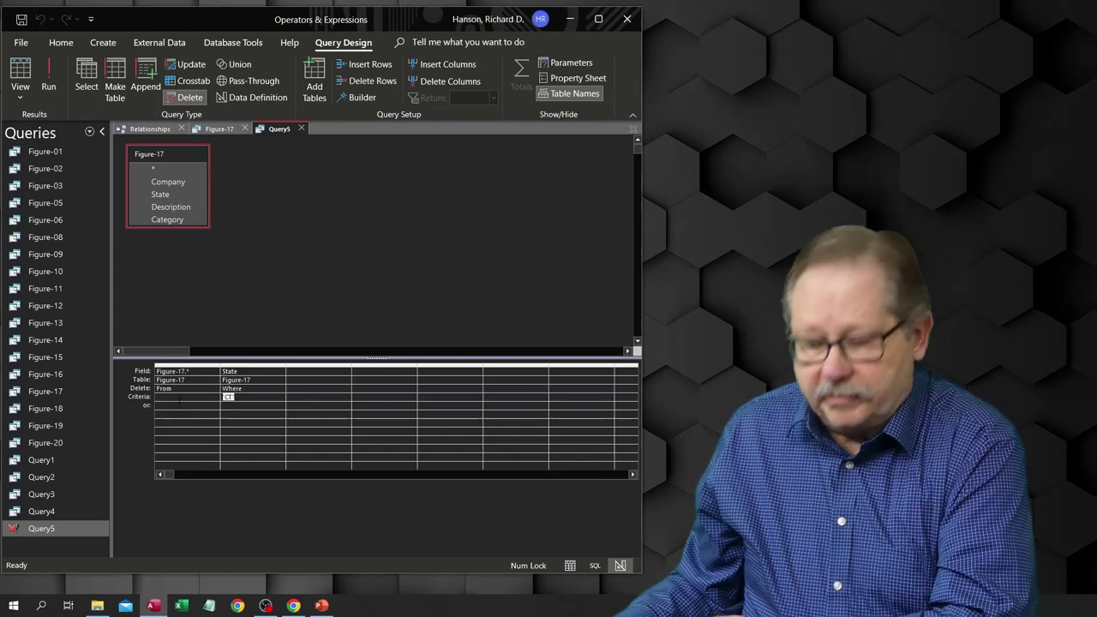
pyautogui.press('Delete')
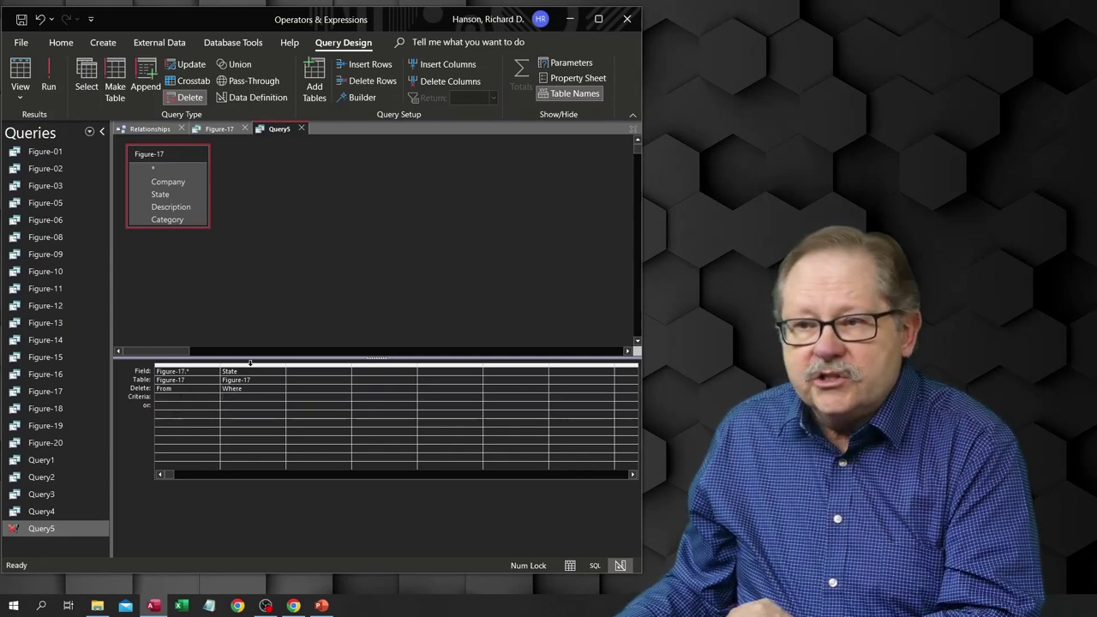
pyautogui.click(250, 364)
pyautogui.press('Delete')
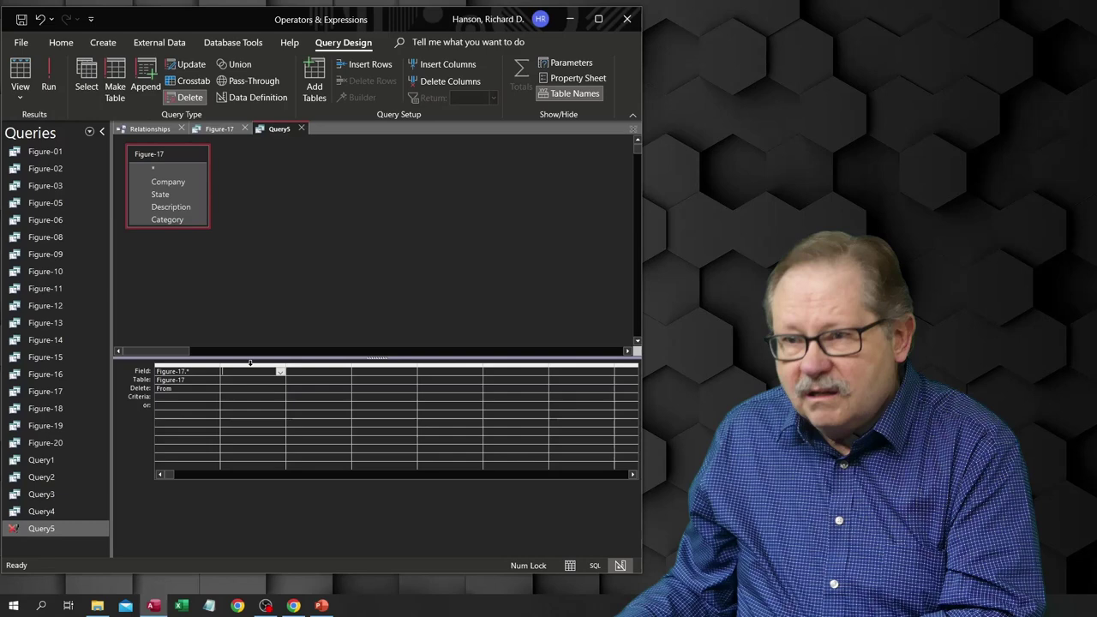
pyautogui.click(86, 72)
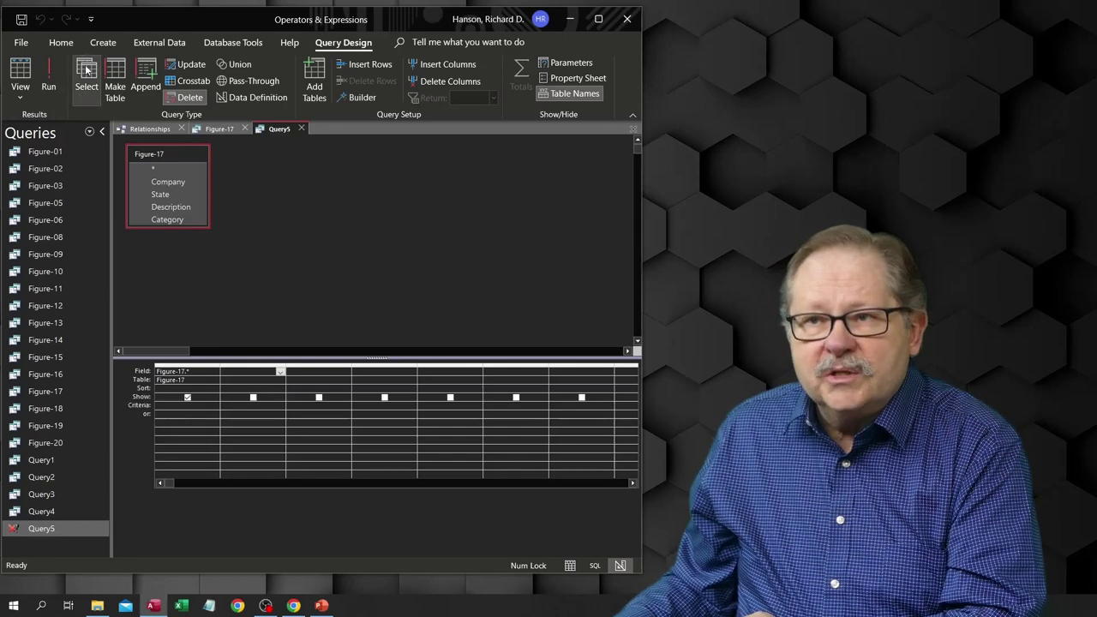
# Run Query5 and delete the Zoomy Collectibles Porsche 935 record, leaving 83 records.
pyautogui.click(48, 75)
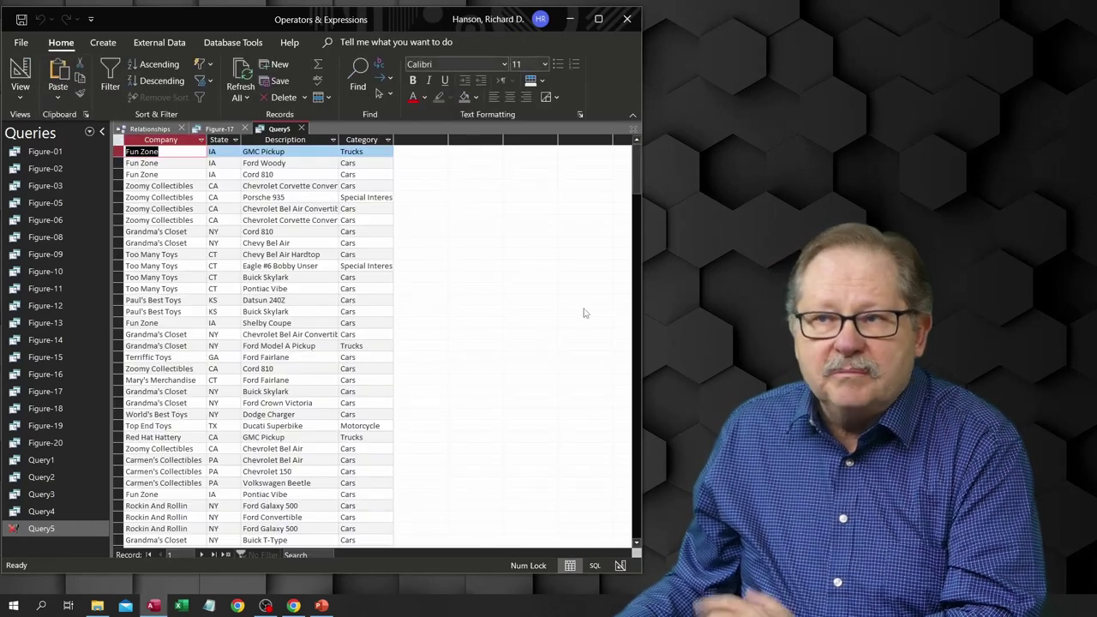
pyautogui.click(119, 197)
pyautogui.press('Delete')
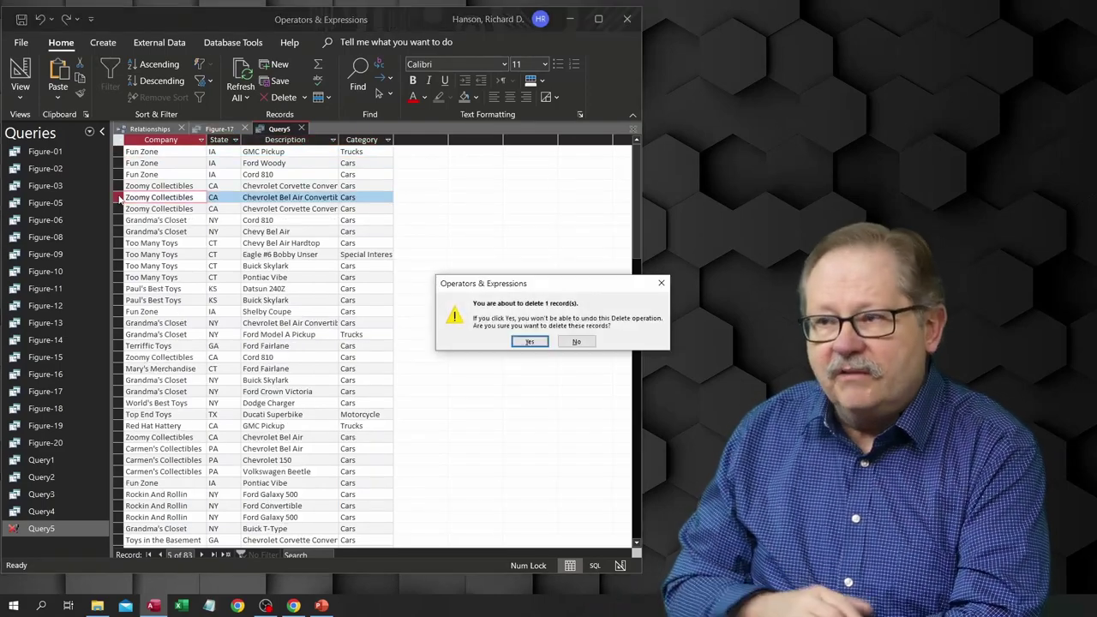
pyautogui.click(529, 342)
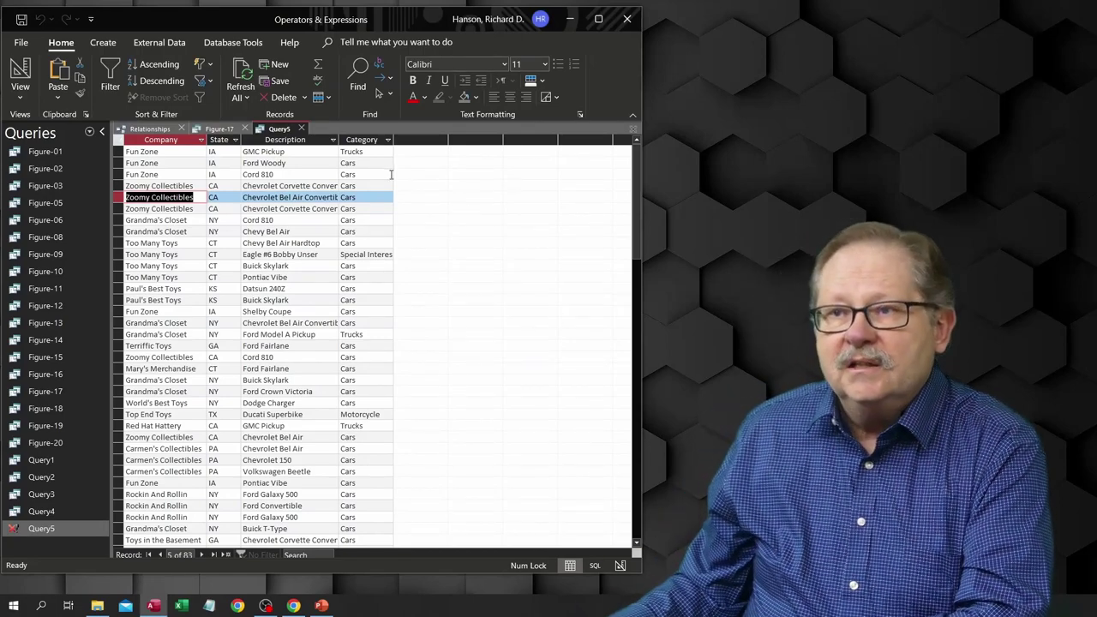
# Filter Query5's State column to show only CT records.
pyautogui.click(232, 141)
pyautogui.click(234, 141)
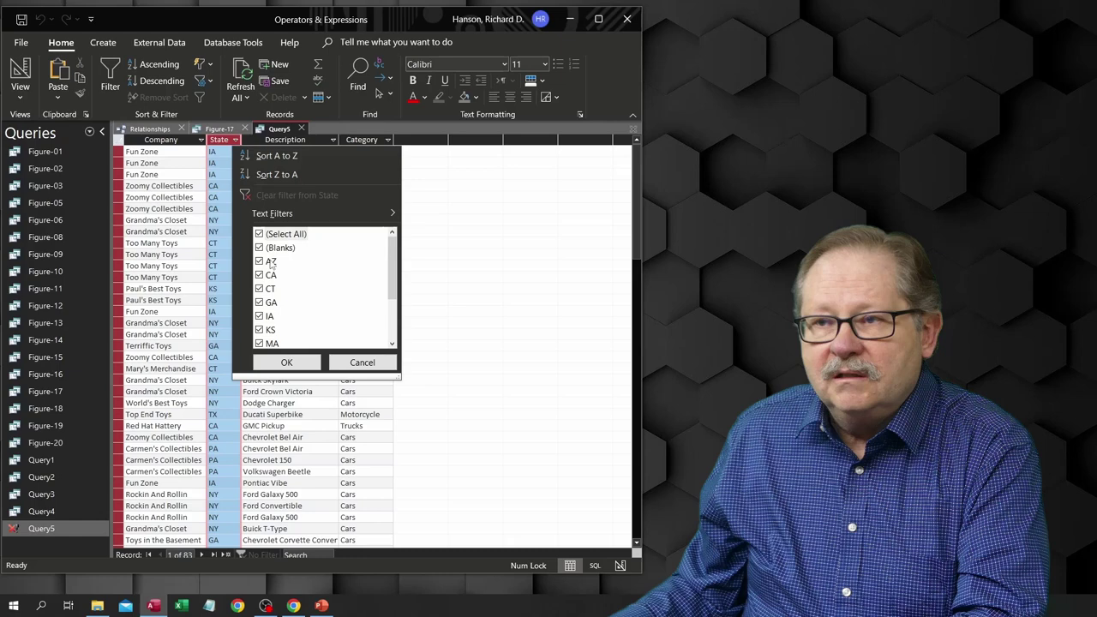
pyautogui.click(259, 234)
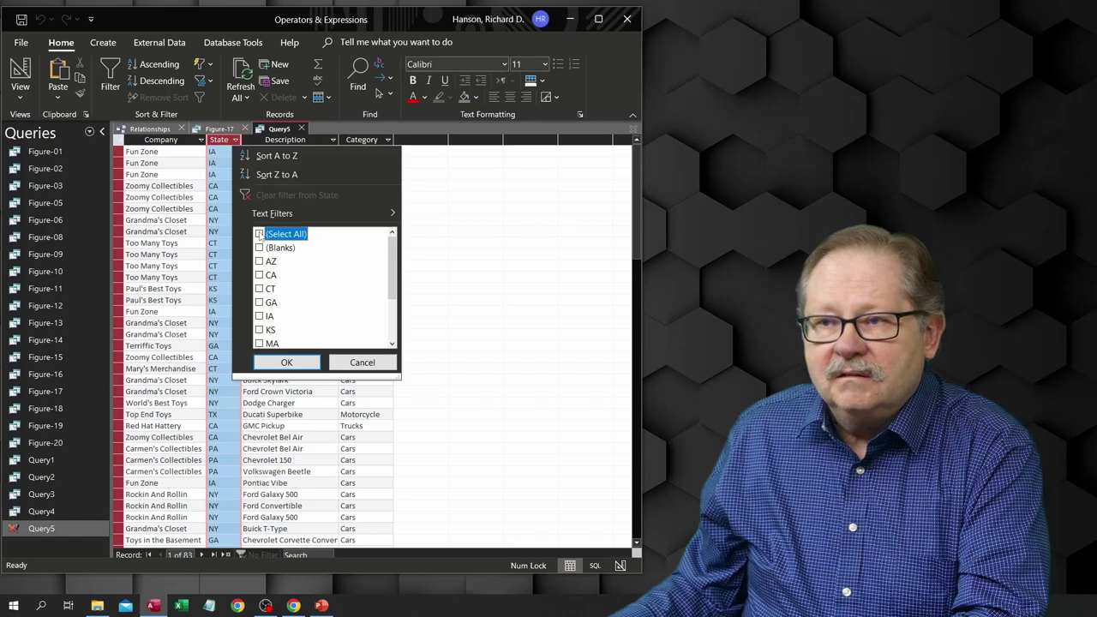
pyautogui.click(259, 288)
pyautogui.click(286, 363)
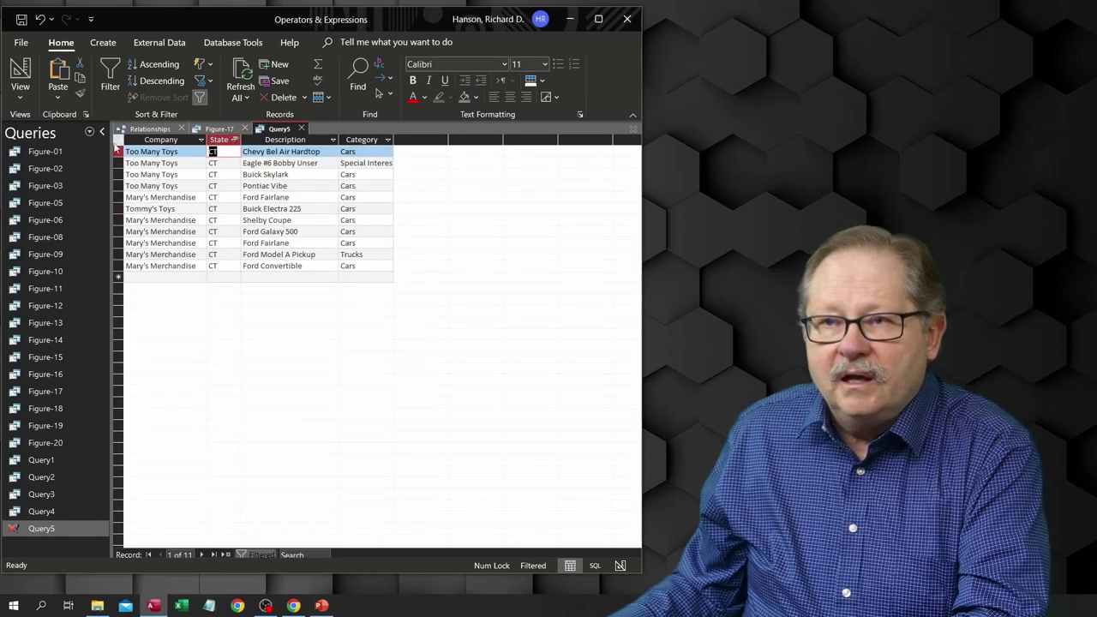
# Delete all 11 filtered Connecticut records from the datasheet.
pyautogui.moveTo(117, 151); pyautogui.dragTo(109, 266)
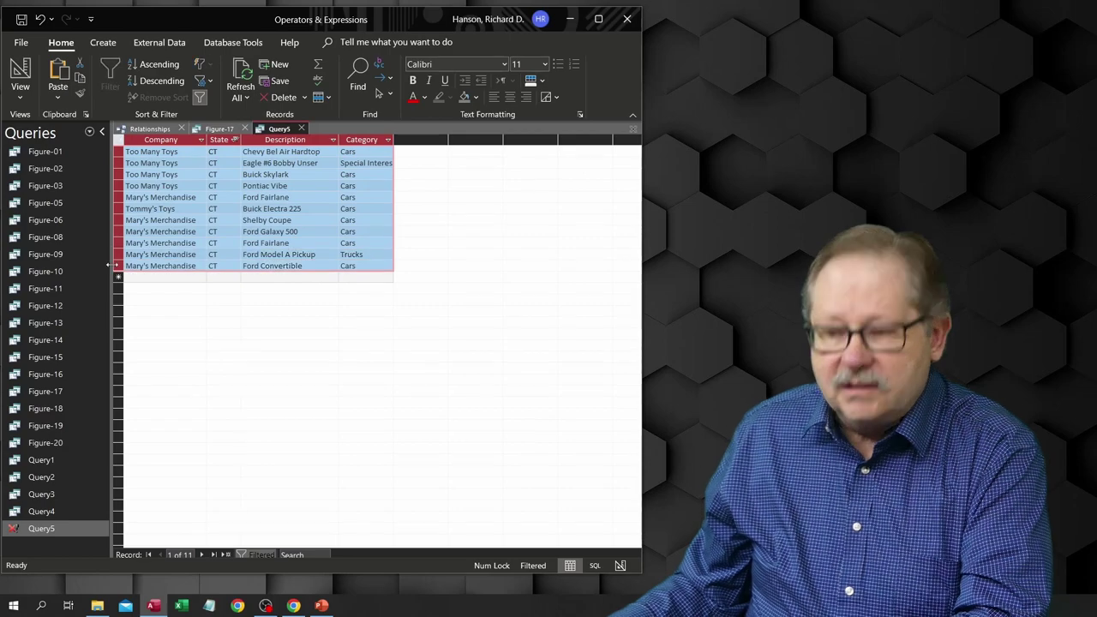
pyautogui.press('Delete')
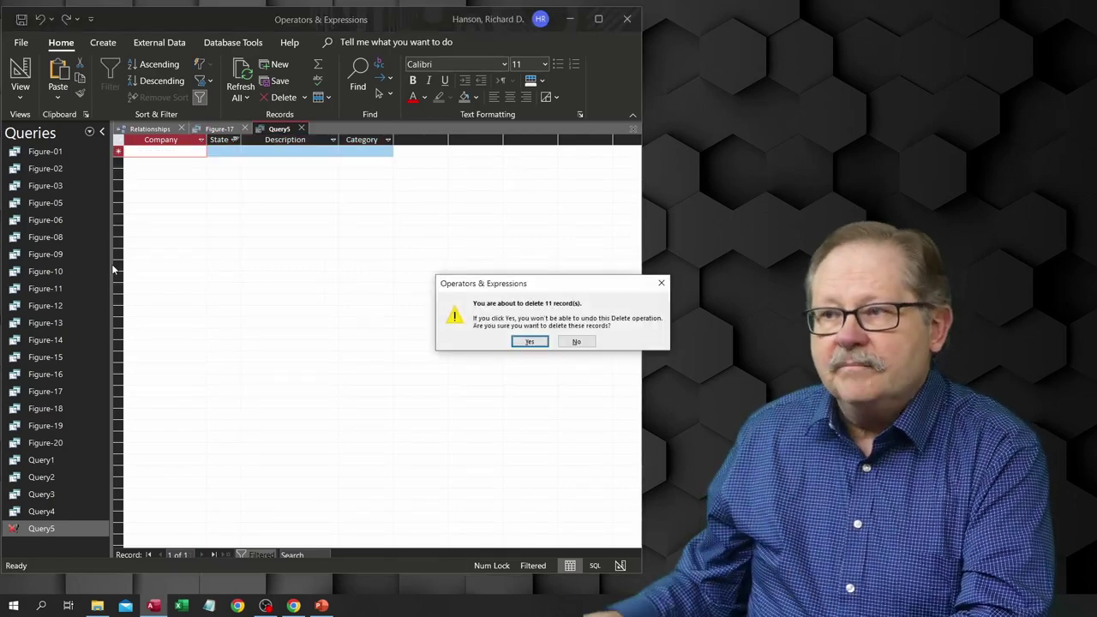
pyautogui.click(532, 341)
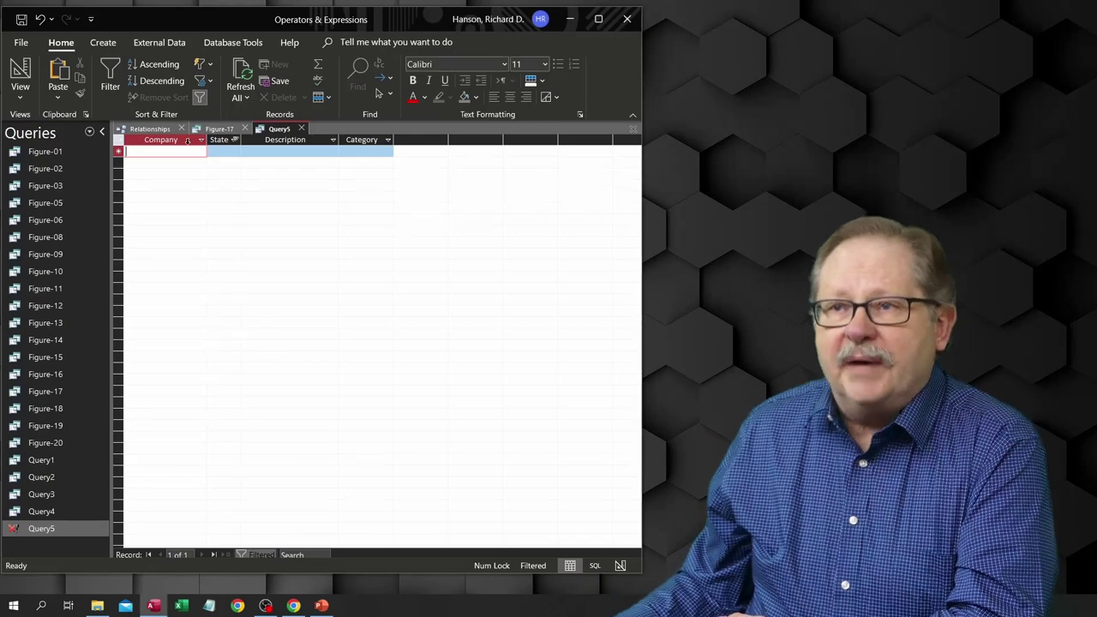
# Return to Query5 and switch it to Design View.
pyautogui.click(221, 129)
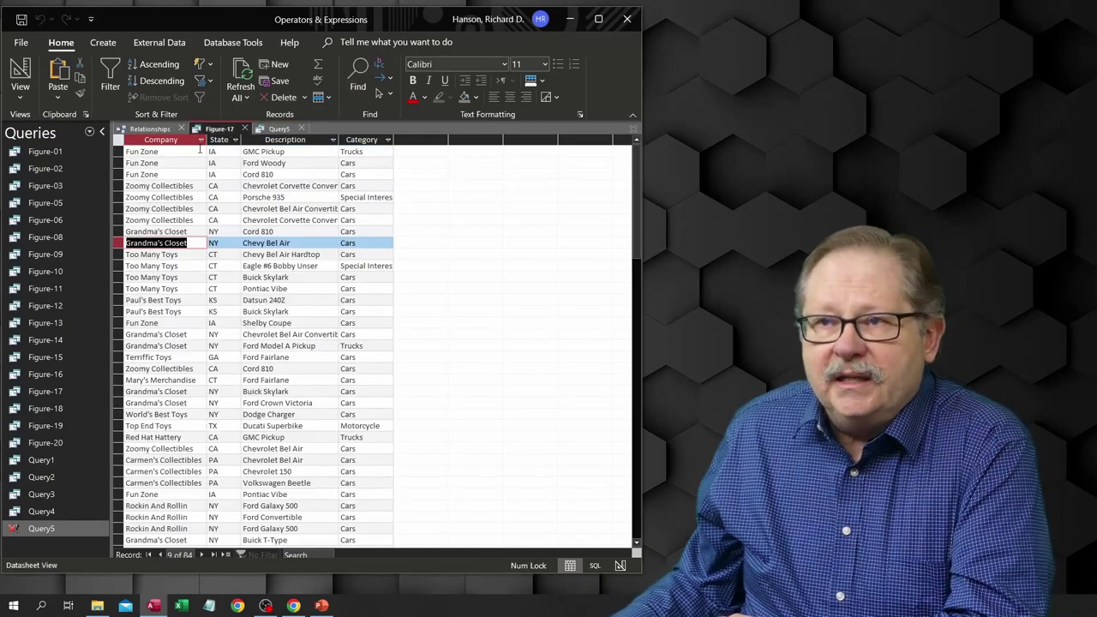
pyautogui.click(283, 129)
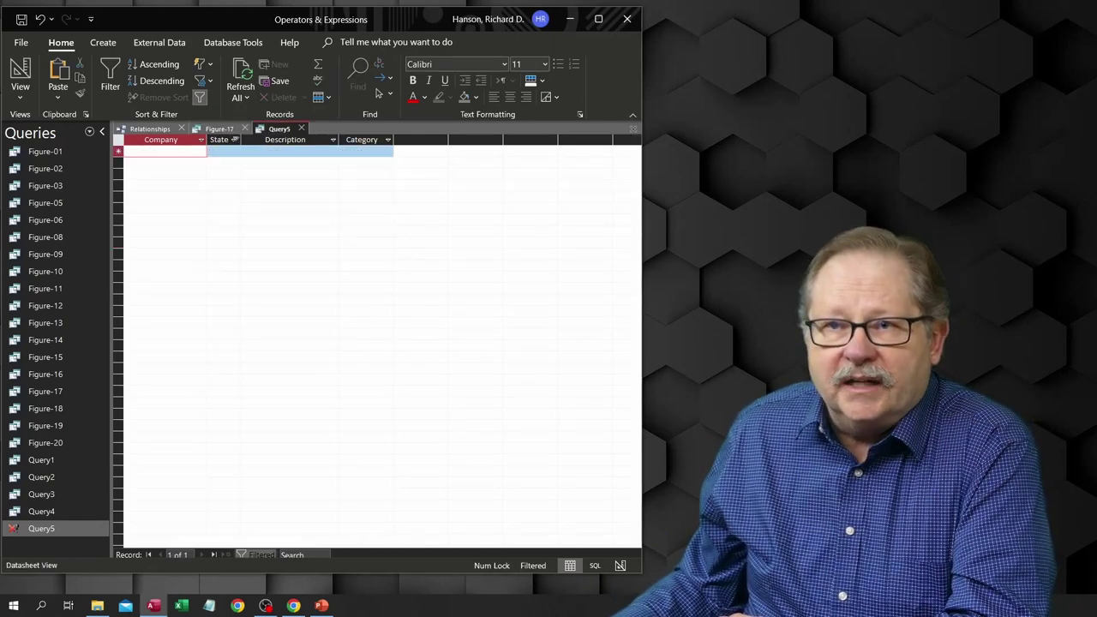
pyautogui.click(20, 75)
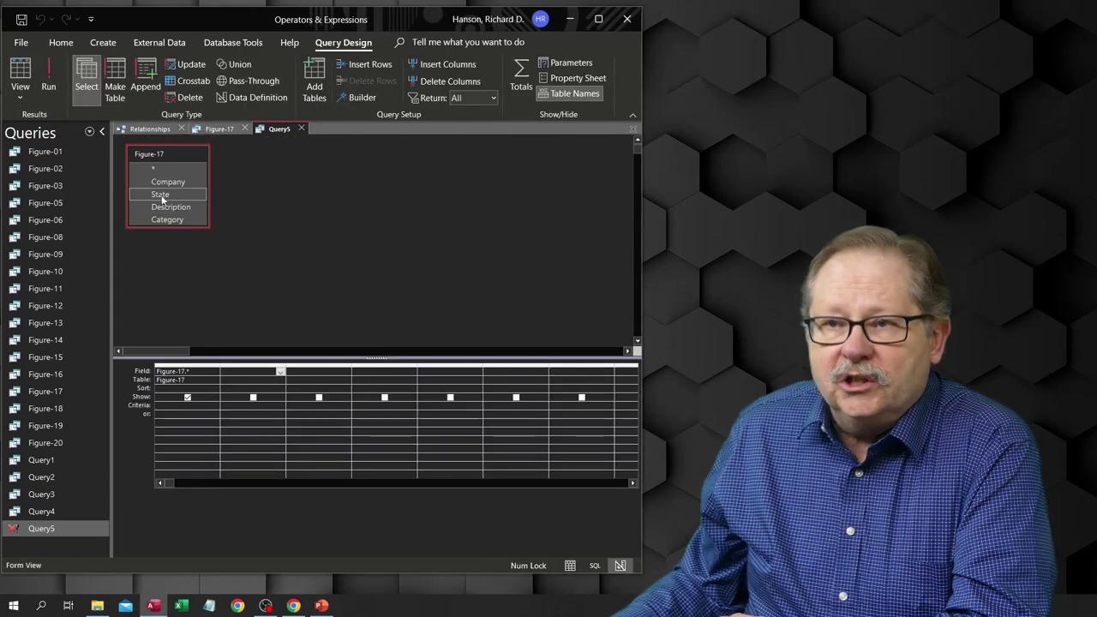
# Add the State field to Query5's grid with the criterion NY.
pyautogui.moveTo(162, 198); pyautogui.dragTo(247, 374)
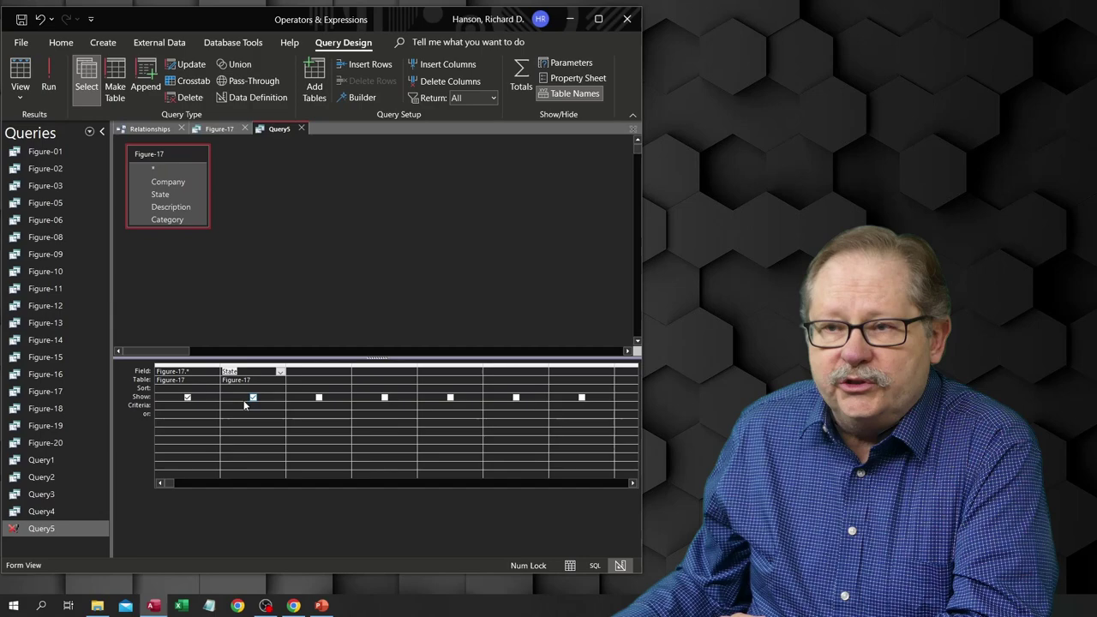
pyautogui.click(242, 407)
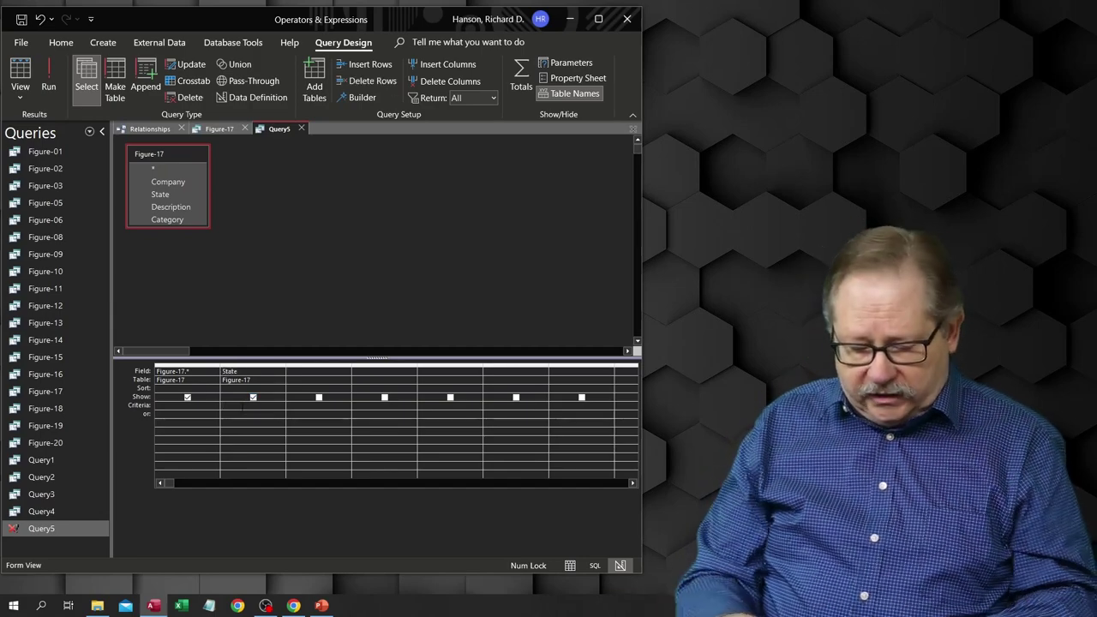
pyautogui.write('NY')
pyautogui.press('Tab')
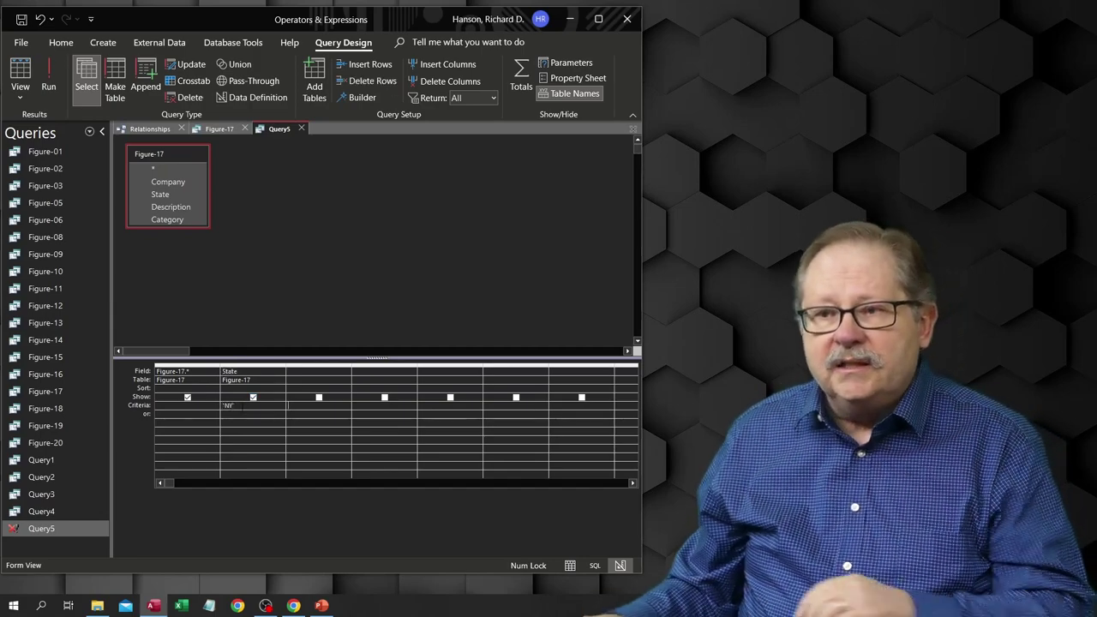
pyautogui.click(21, 96)
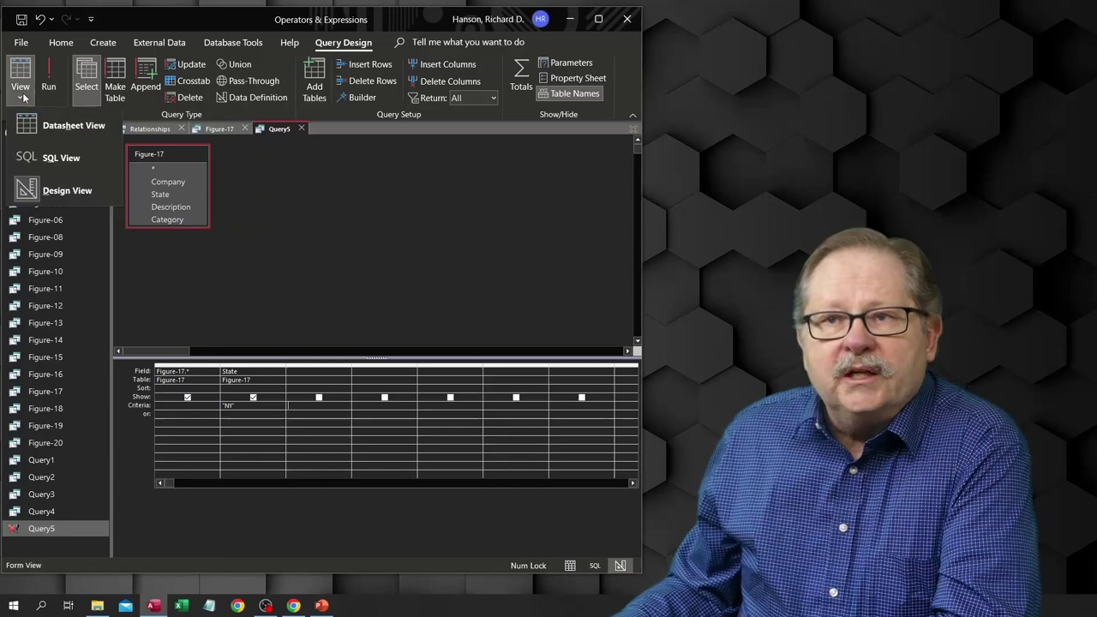
# Show Query5 in SQL view and select [Figure-17] in the SELECT line.
pyautogui.click(41, 157)
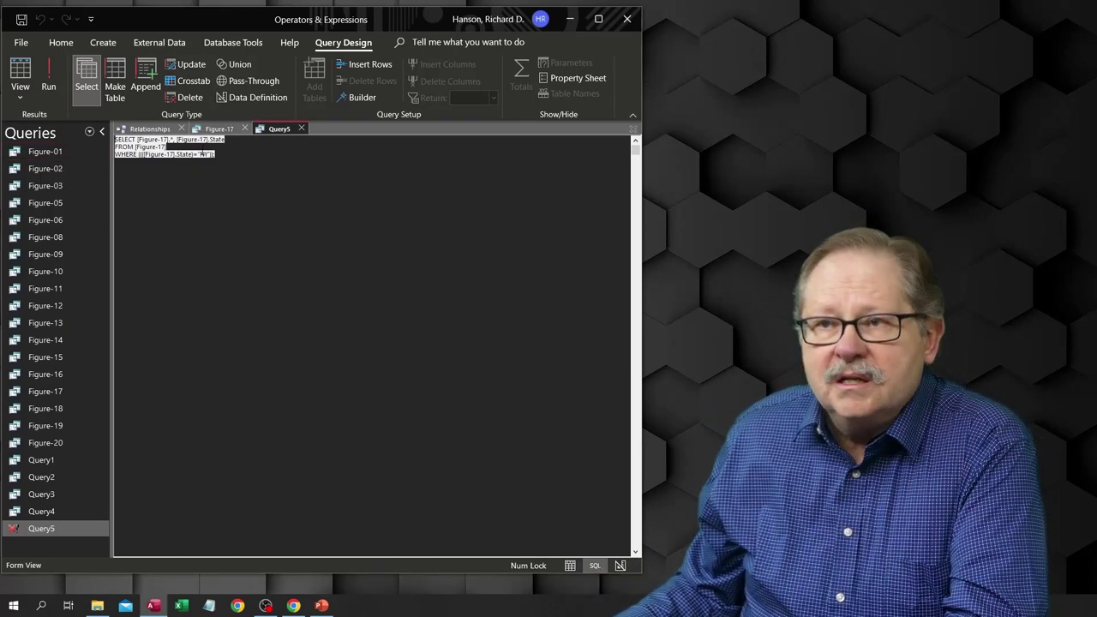
pyautogui.moveTo(207, 139); pyautogui.dragTo(176, 140)
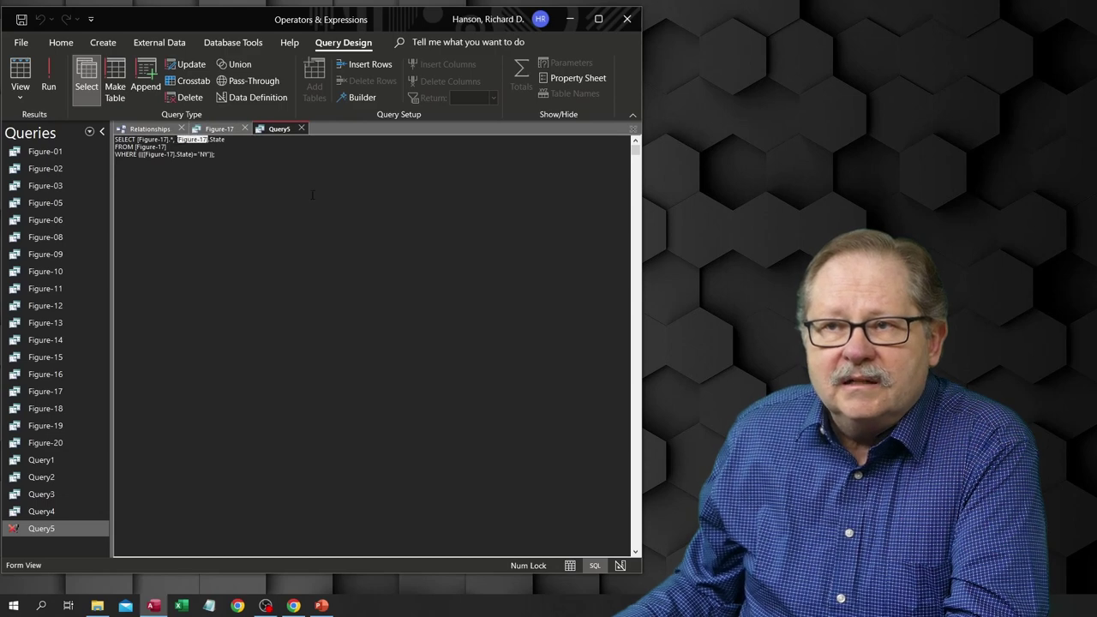